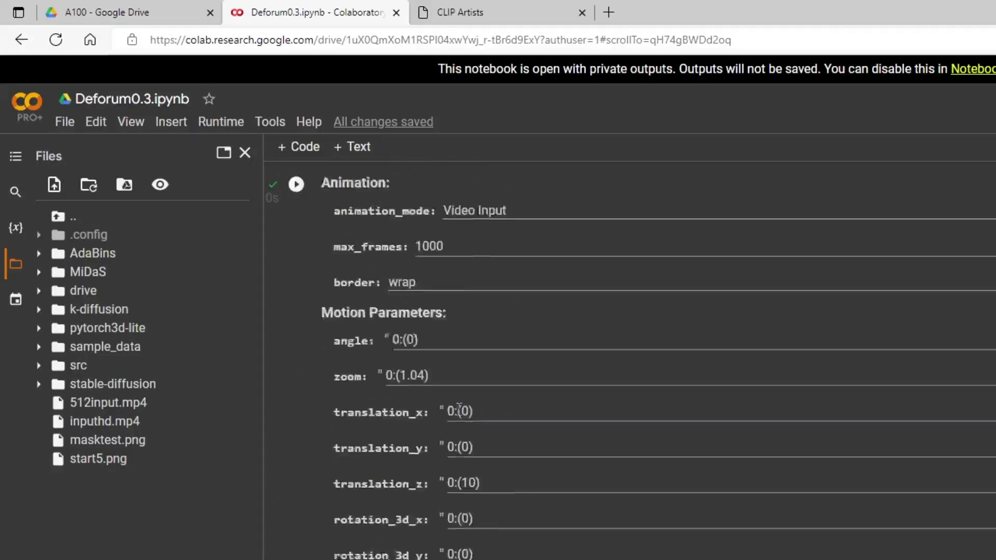
- Highlight the A100-SXM4-40GB GPU name in the runtime output
scroll(459, 409, up, 10)
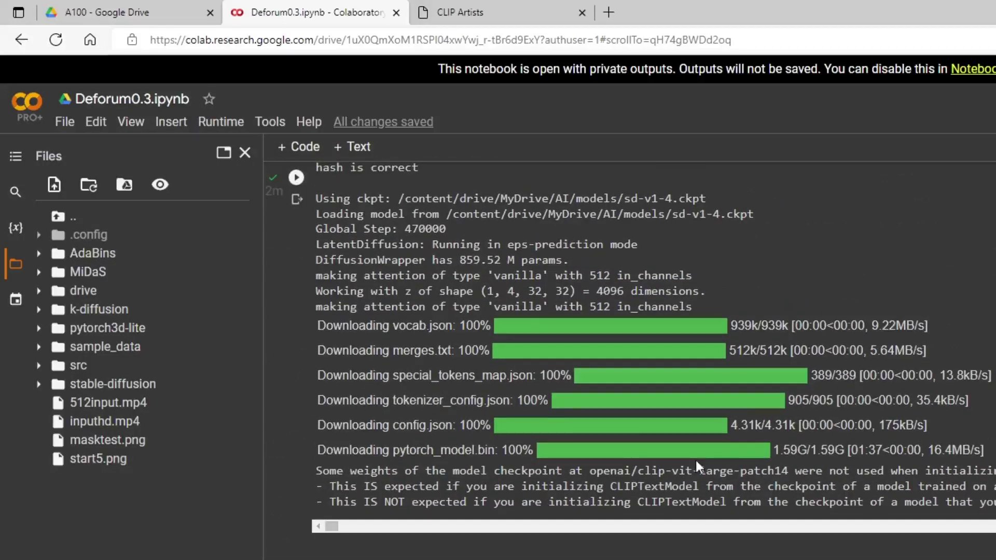
scroll(690, 454, up, 10)
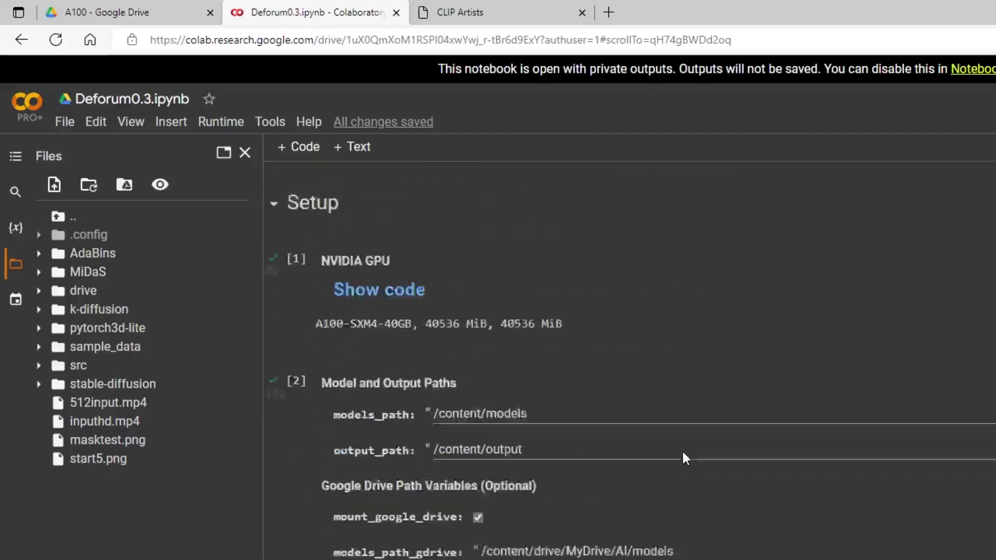
scroll(681, 449, up, 1)
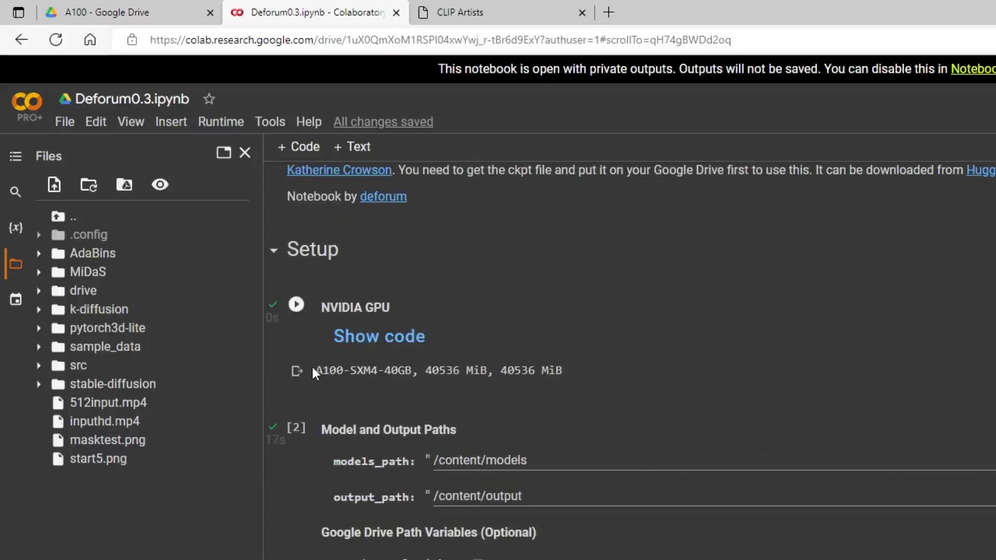
drag(316, 370, 474, 376)
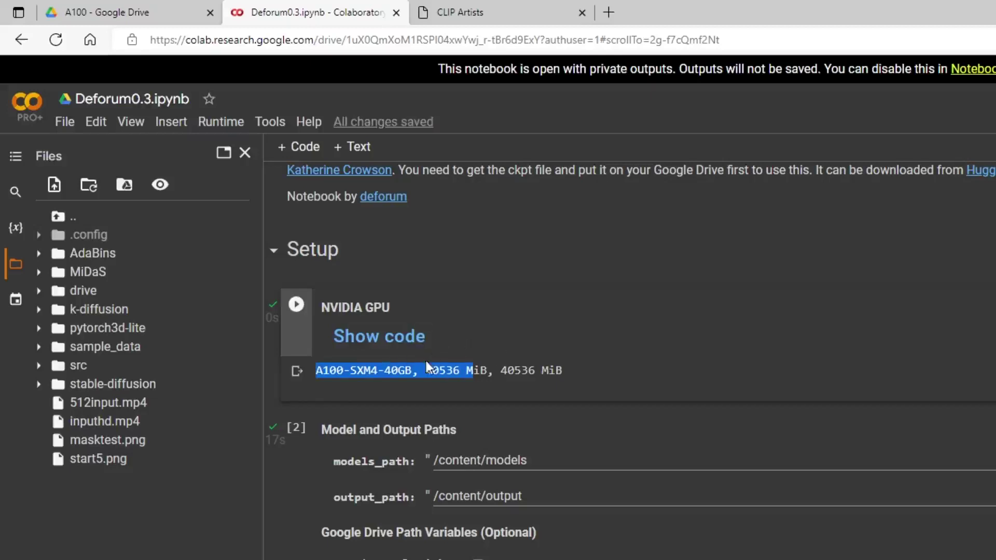
- Collapse and re-expand the Animation Settings section to review it
scroll(524, 309, down, 3)
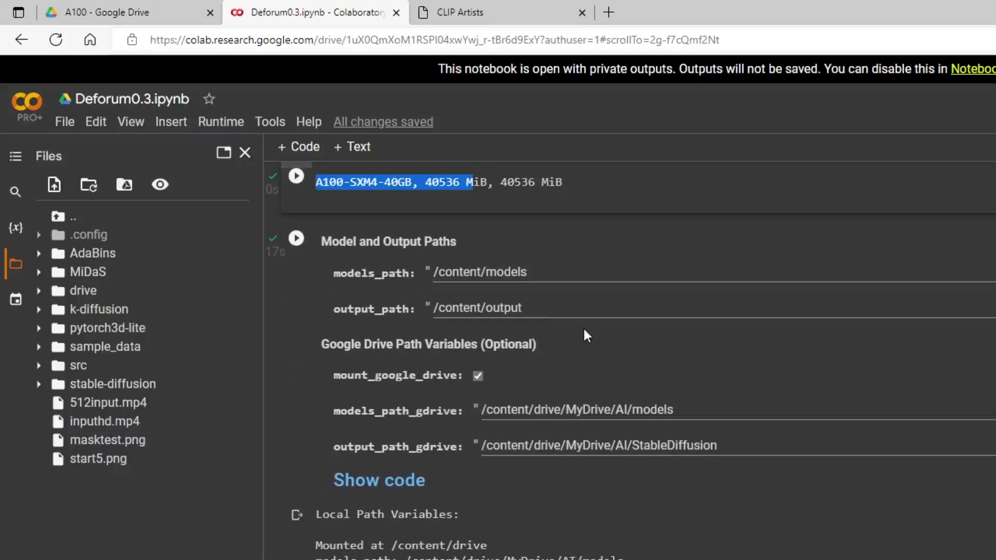
scroll(583, 331, down, 3)
scroll(582, 335, down, 2)
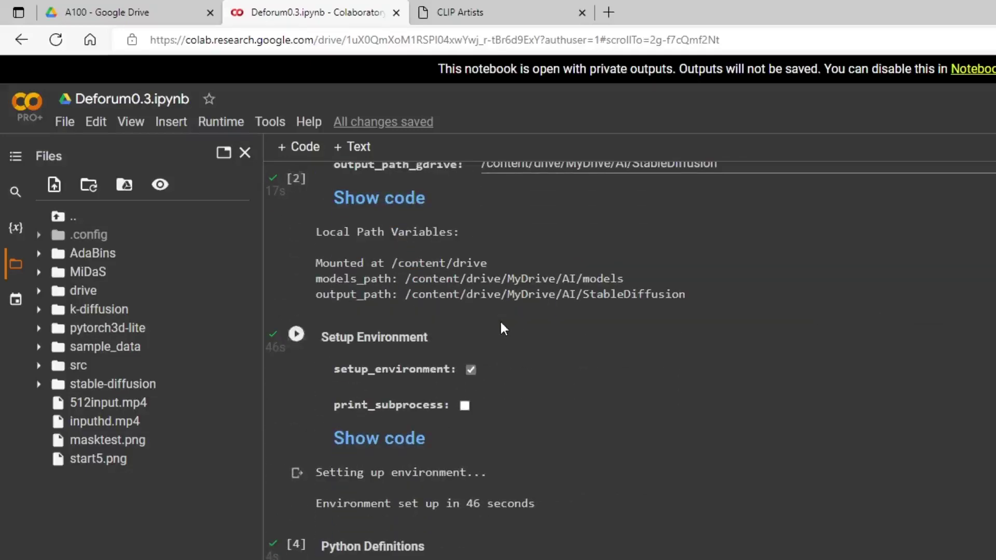
scroll(500, 319, down, 3)
scroll(530, 335, down, 12)
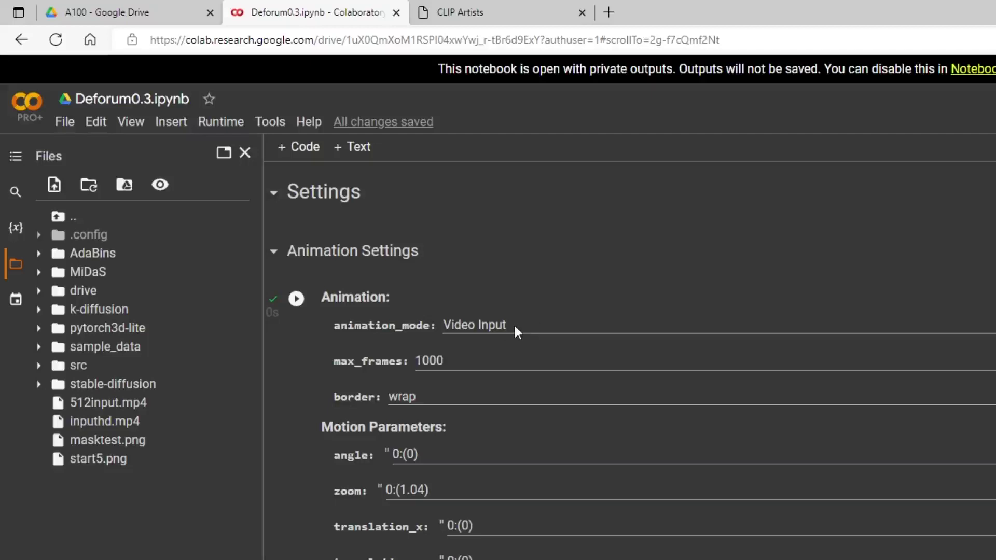
scroll(518, 325, down, 2)
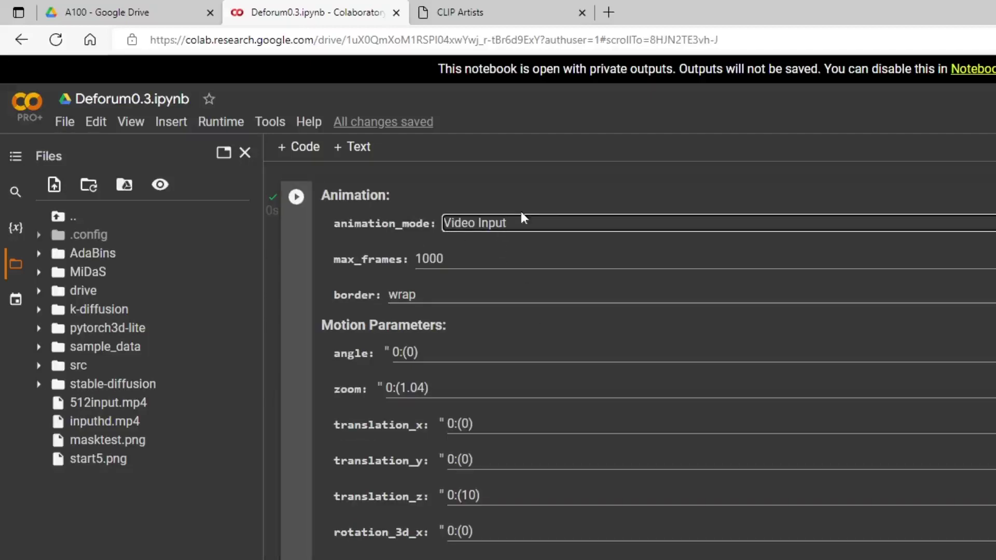
scroll(539, 189, up, 5)
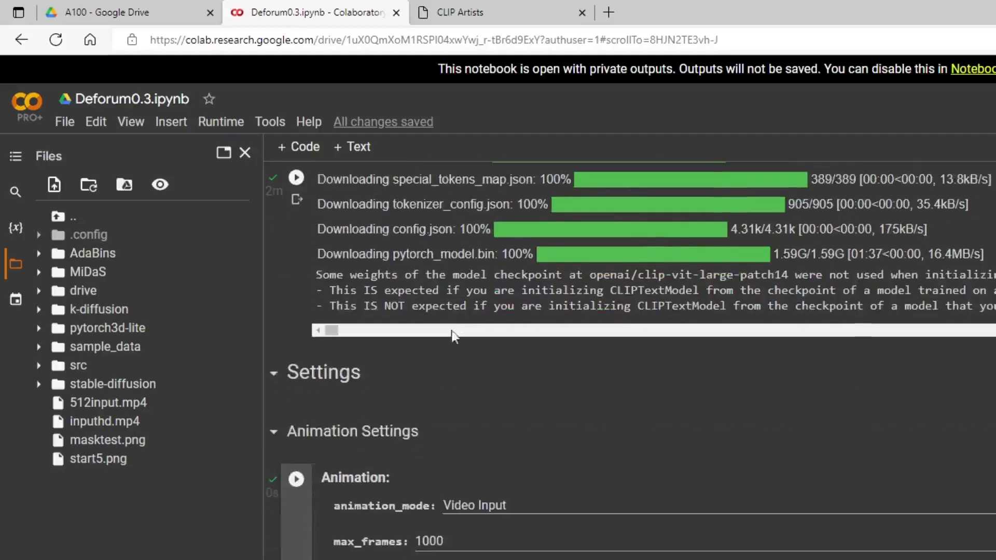
click(273, 432)
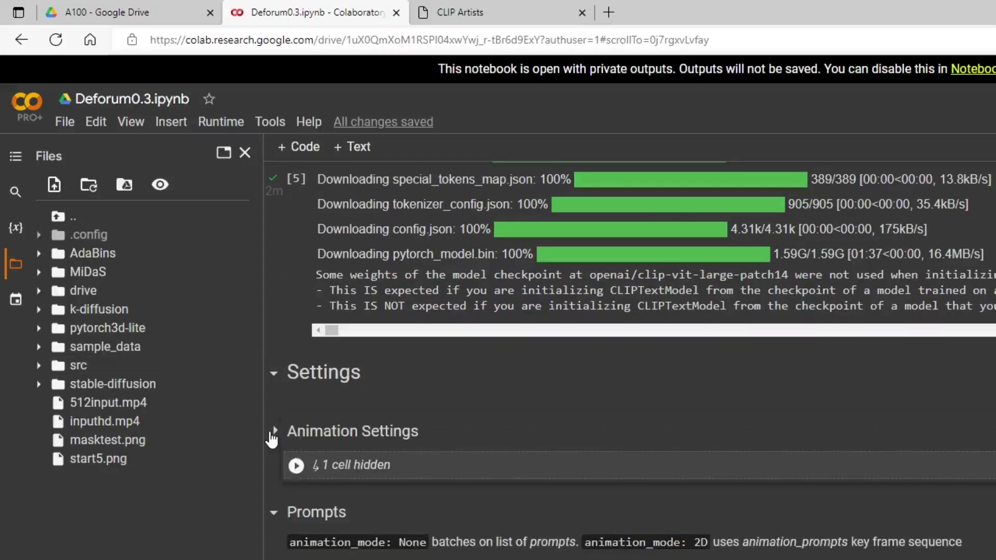
click(273, 432)
scroll(539, 355, down, 4)
scroll(537, 319, down, 2)
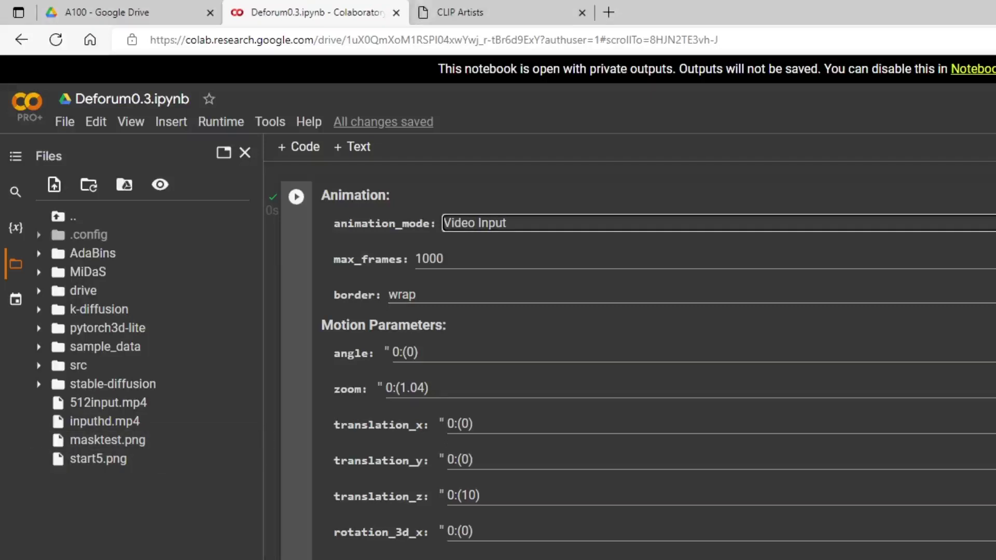
- Copy the 512input.mp4 path and paste it over the video_init_path value
right_click(115, 409)
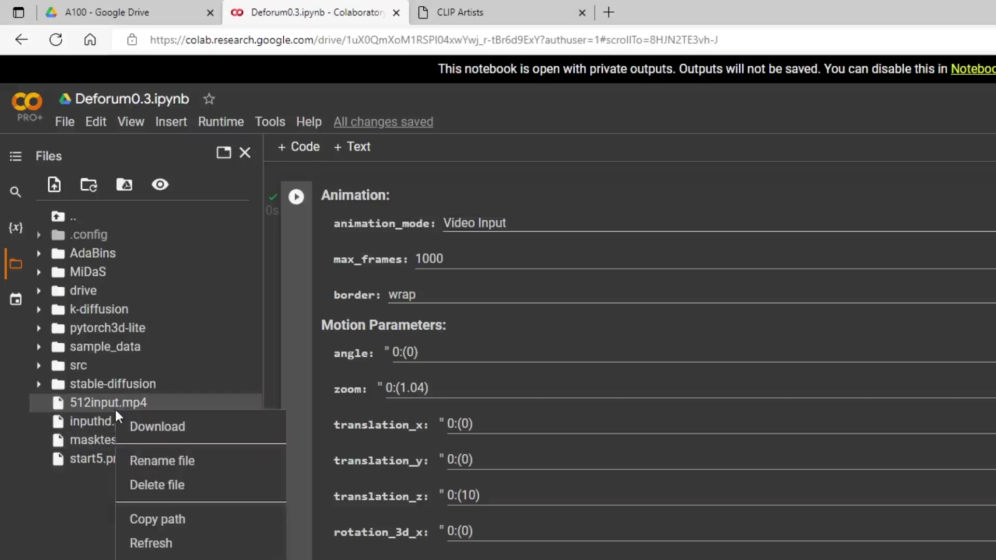
click(162, 520)
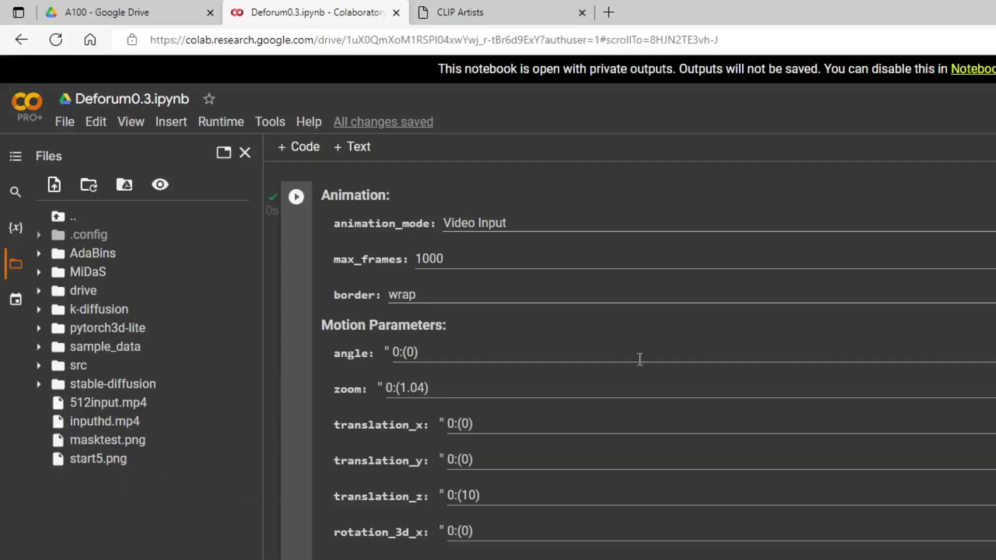
scroll(615, 363, down, 5)
scroll(615, 364, down, 3)
scroll(615, 366, down, 3)
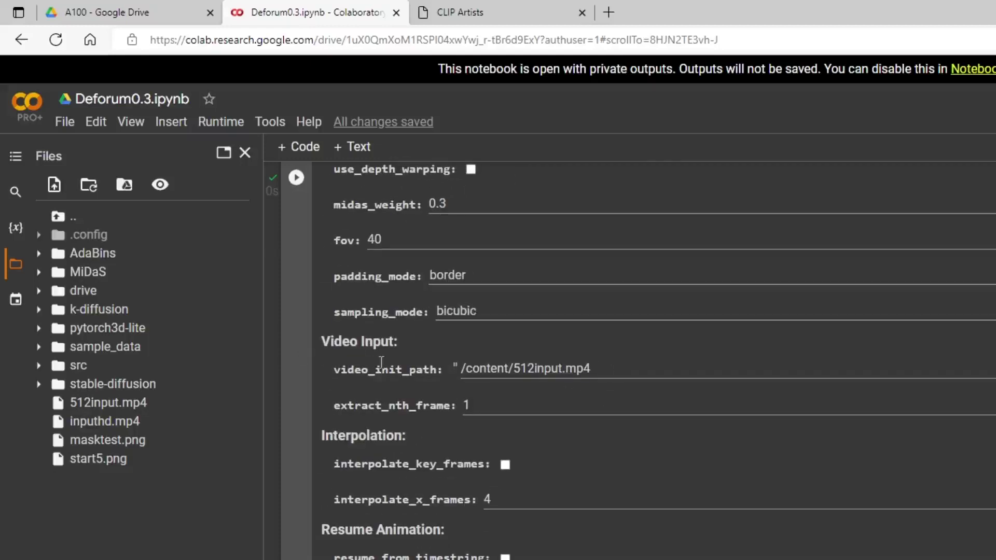
scroll(614, 363, up, 3)
scroll(615, 363, down, 3)
drag(612, 368, 361, 244)
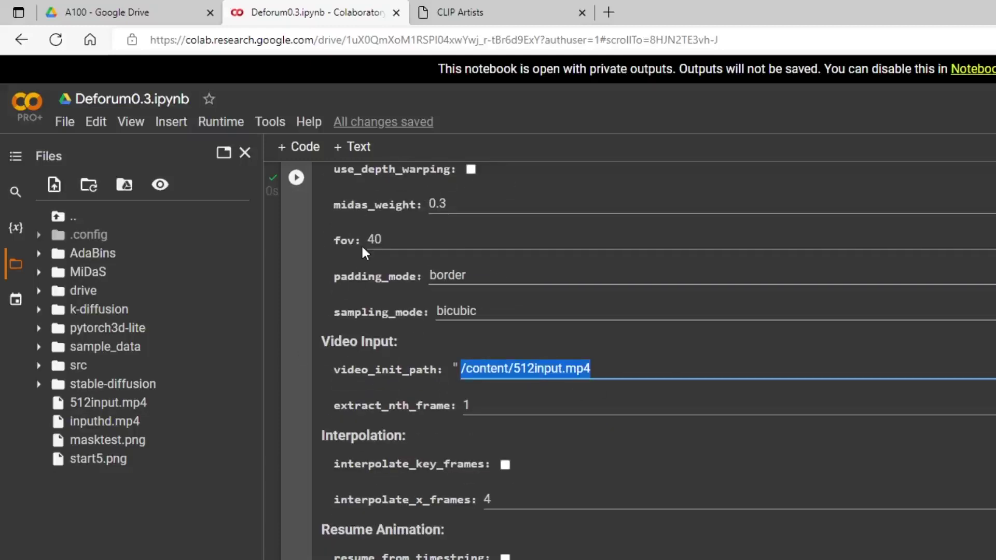
key(ctrl+x)
key(ctrl+v)
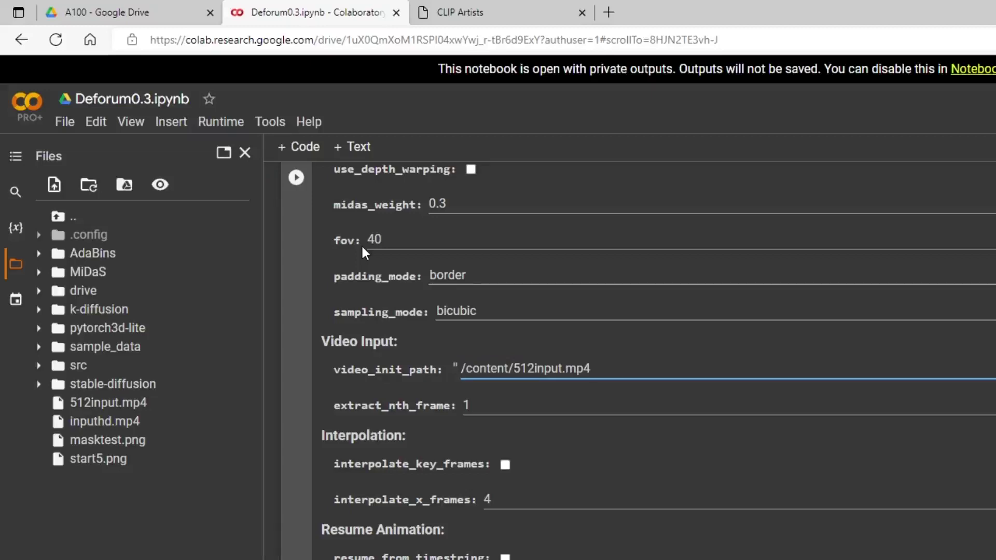
- Run the Animation settings cell so it uses /content/512input.mp4
scroll(544, 330, up, 7)
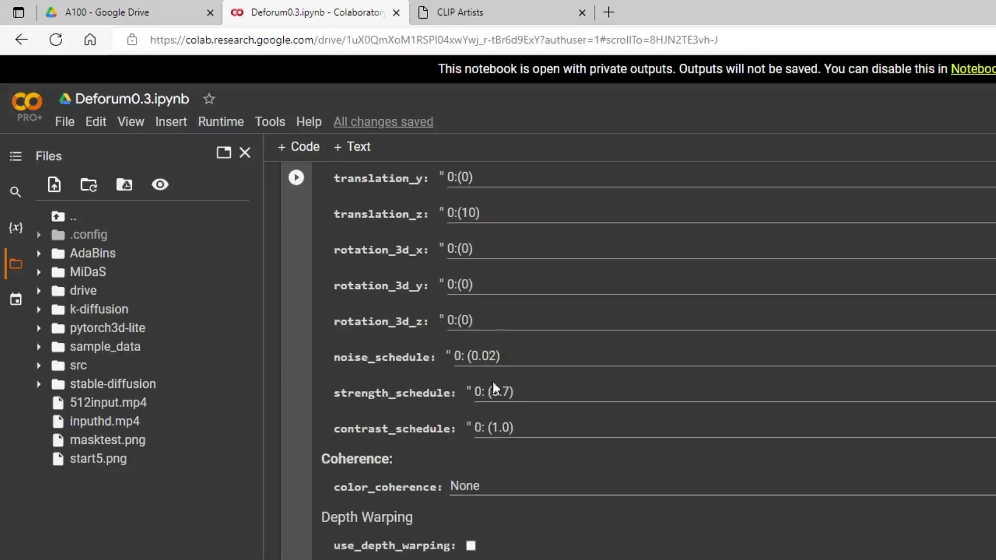
scroll(529, 372, down, 2)
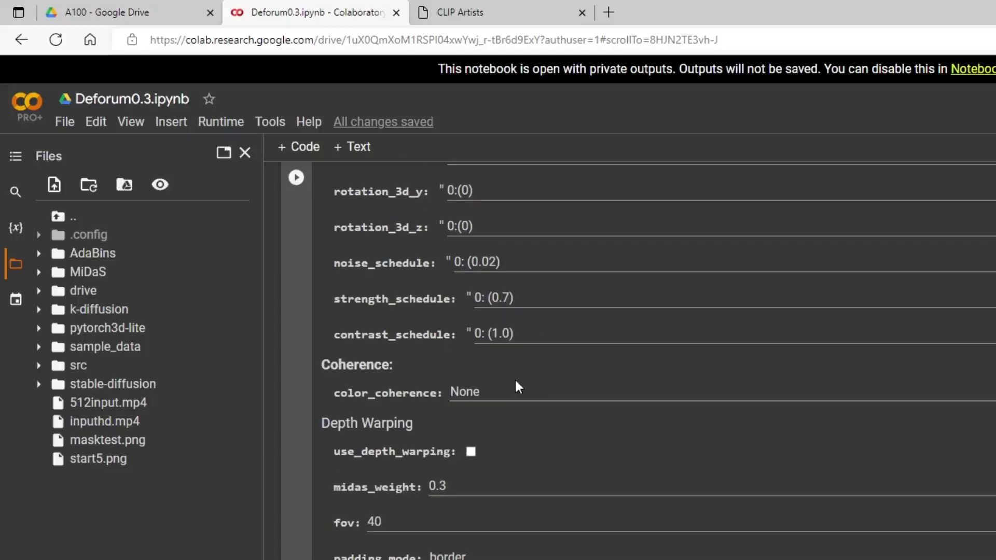
scroll(471, 421, up, 6)
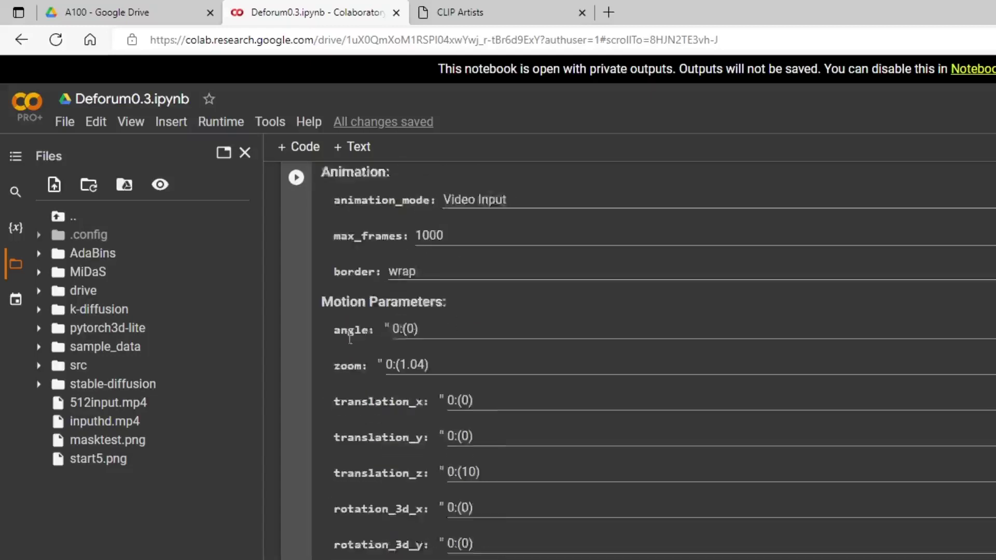
click(295, 196)
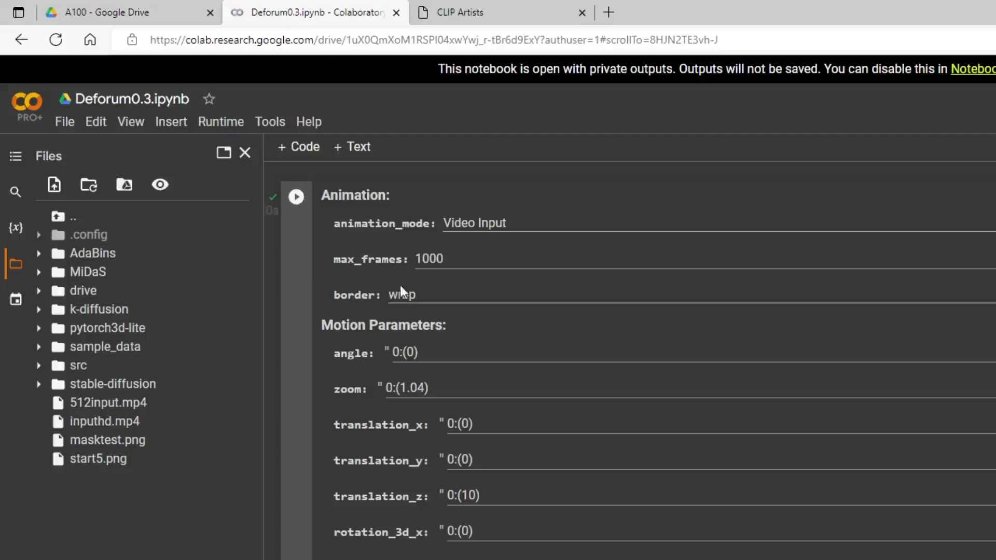
scroll(400, 285, down, 10)
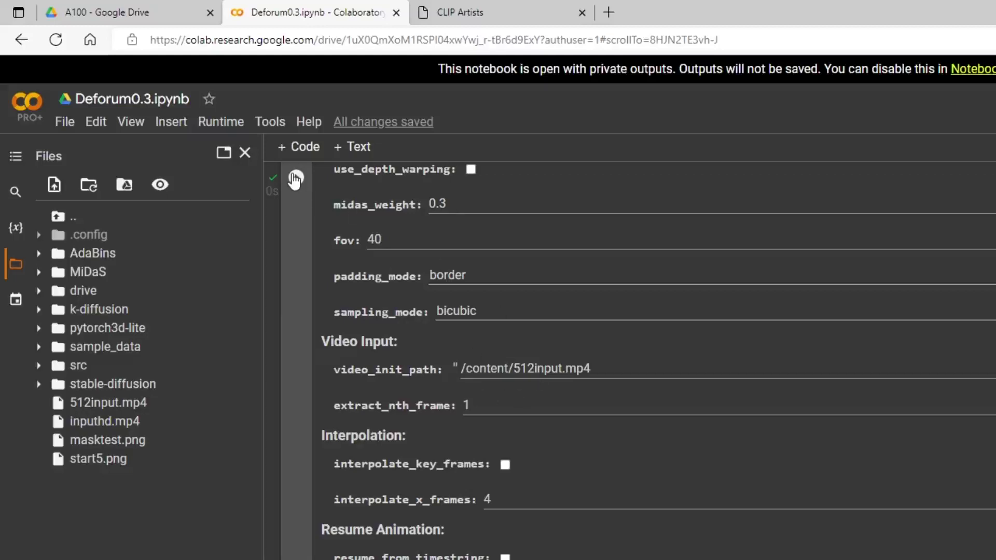
- Run the prompts cell
scroll(610, 394, down, 7)
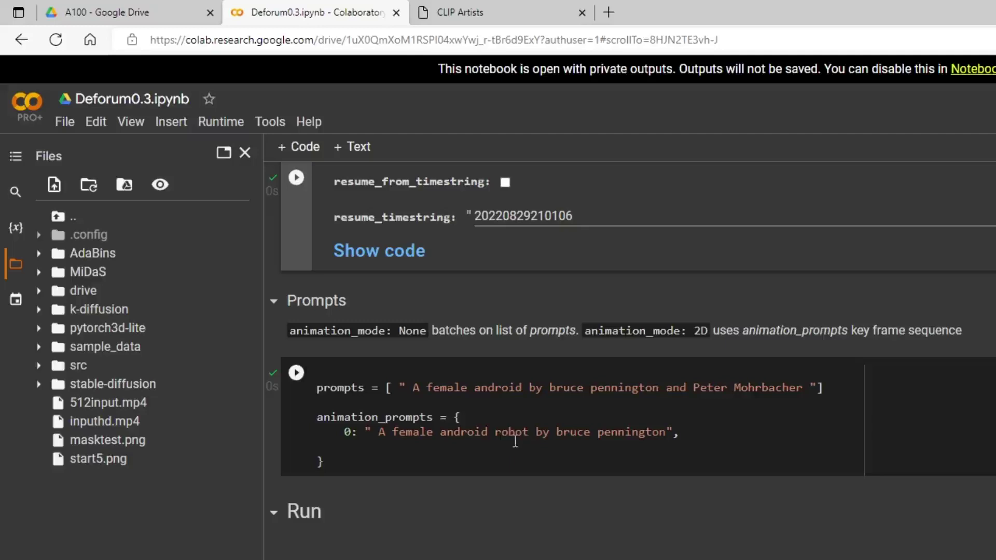
click(302, 376)
scroll(398, 297, down, 4)
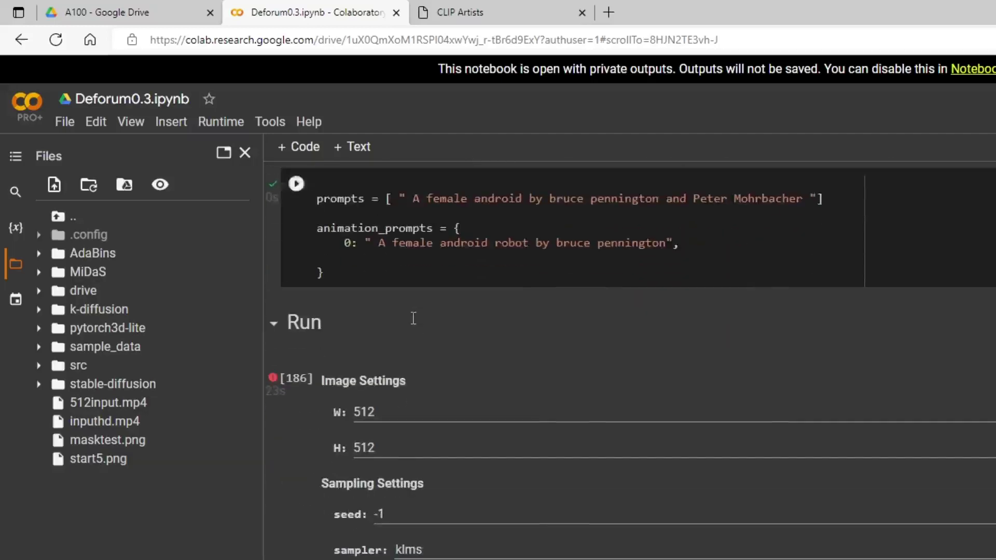
scroll(420, 326, up, 3)
scroll(484, 327, down, 3)
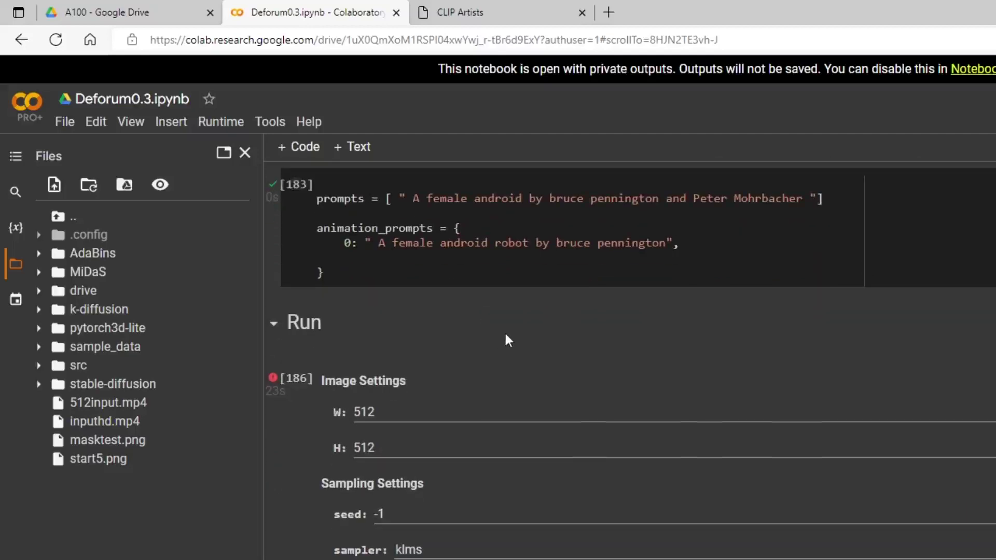
scroll(508, 338, down, 4)
scroll(507, 338, down, 5)
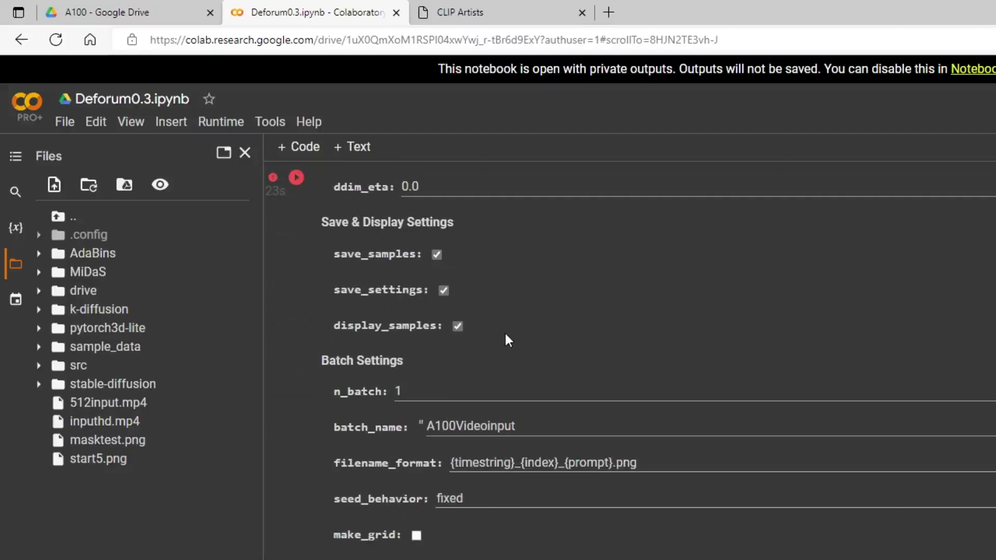
scroll(507, 338, down, 3)
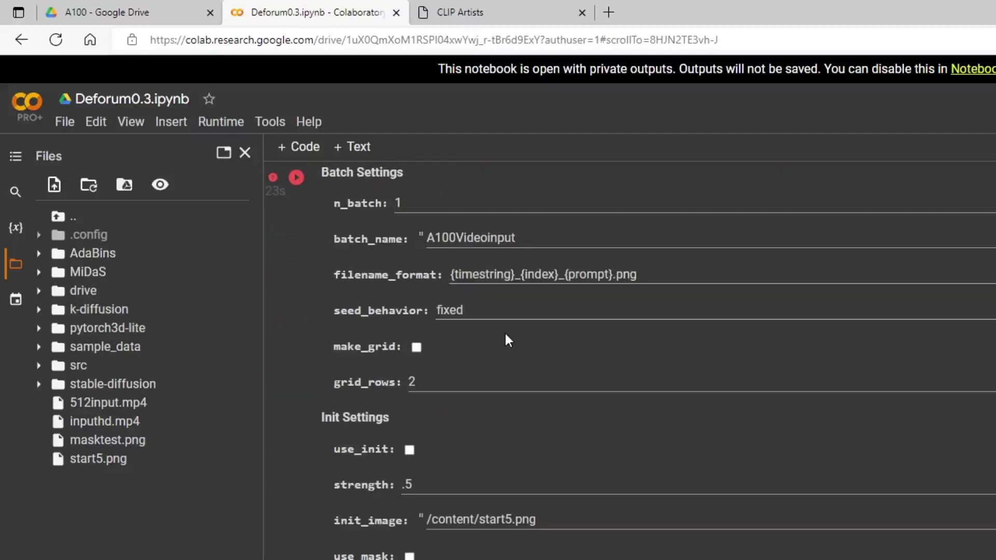
- Check seed_behavior is fixed and start the Run cell rendering batch A100Videoinput
click(474, 311)
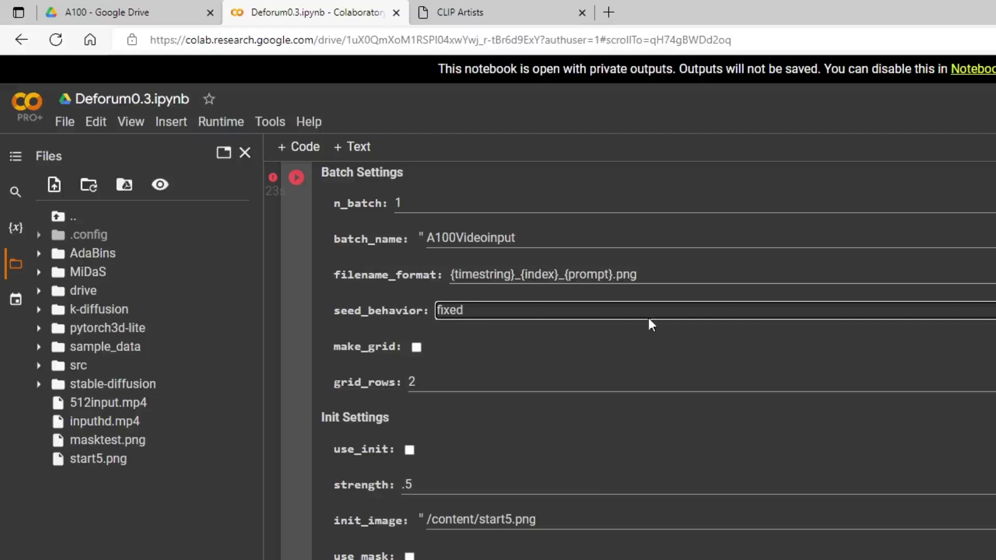
scroll(467, 316, up, 7)
scroll(461, 332, up, 4)
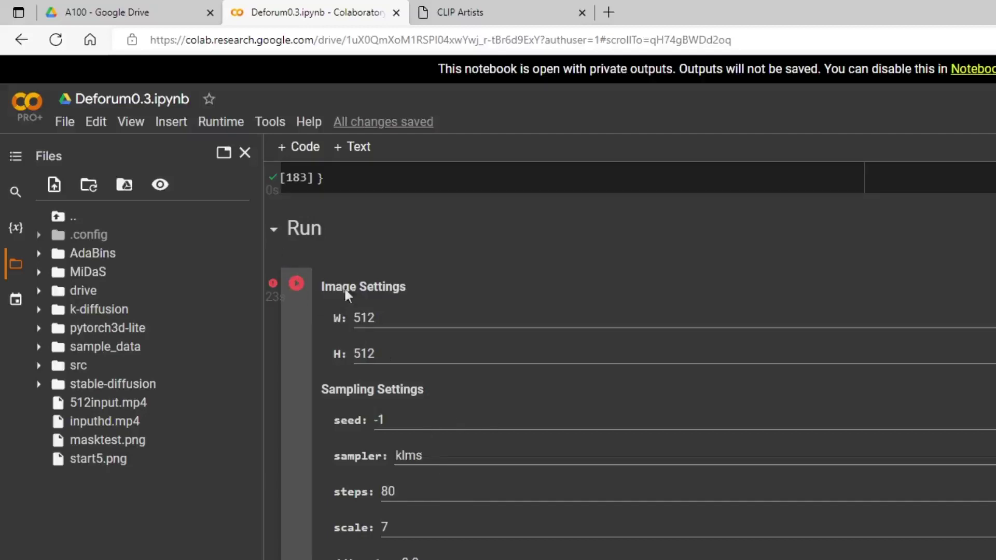
click(301, 288)
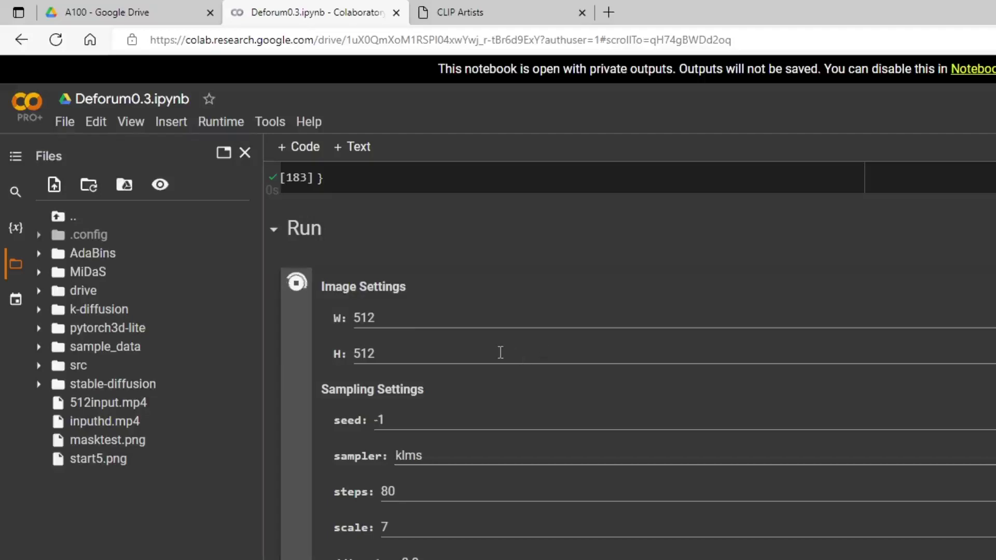
- Stop the render and append 'tut' to batch_name, making it A100Videoinputtut
click(305, 288)
scroll(447, 357, down, 8)
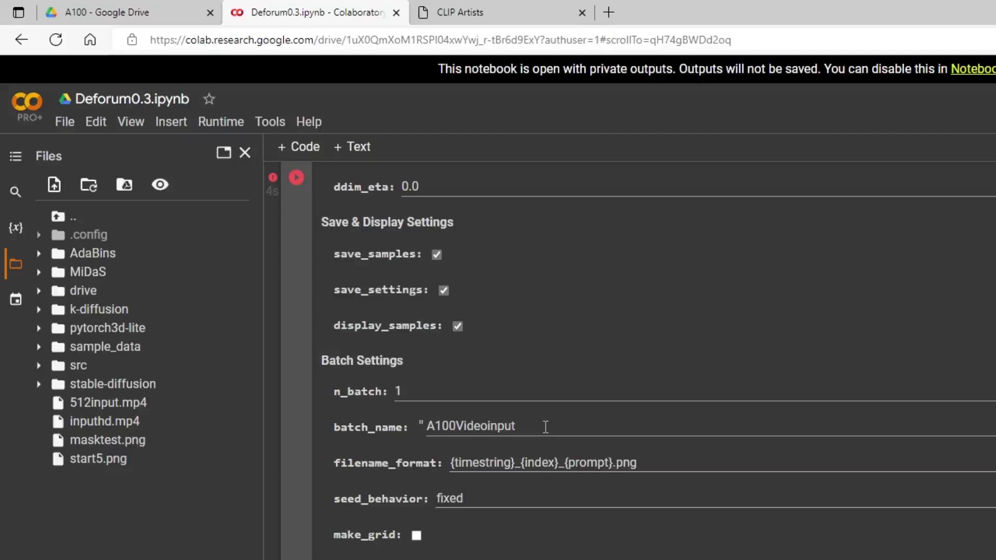
click(545, 426)
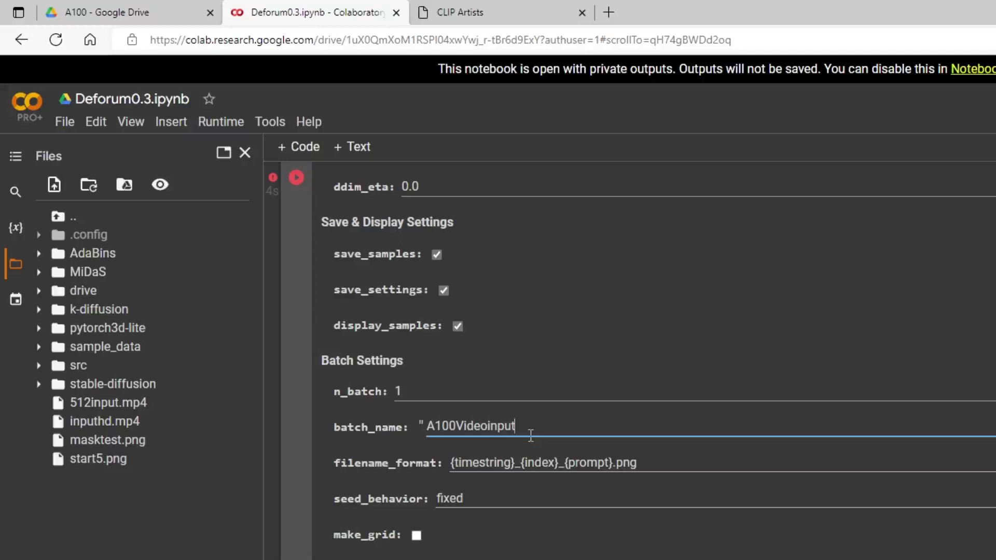
text(tut)
scroll(473, 309, down, 2)
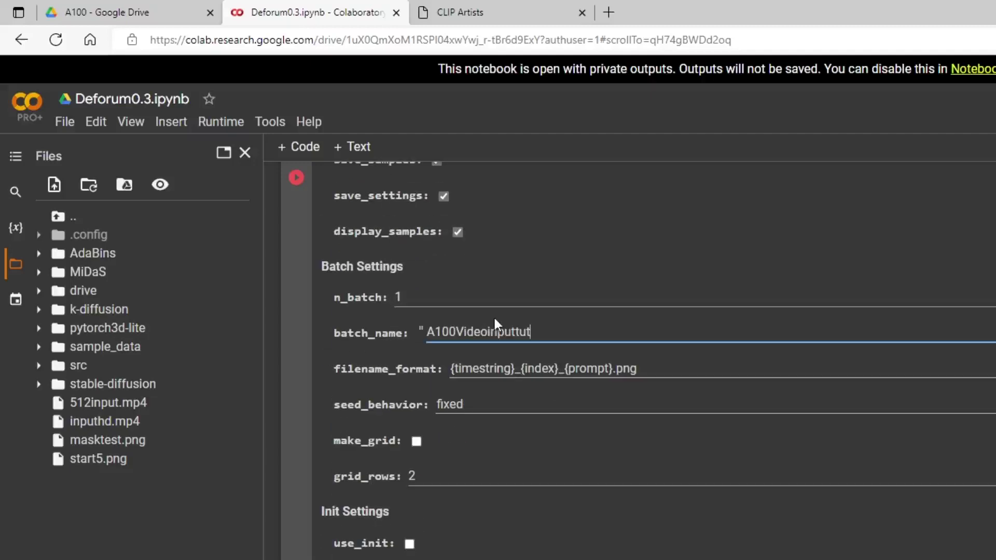
scroll(450, 452, down, 6)
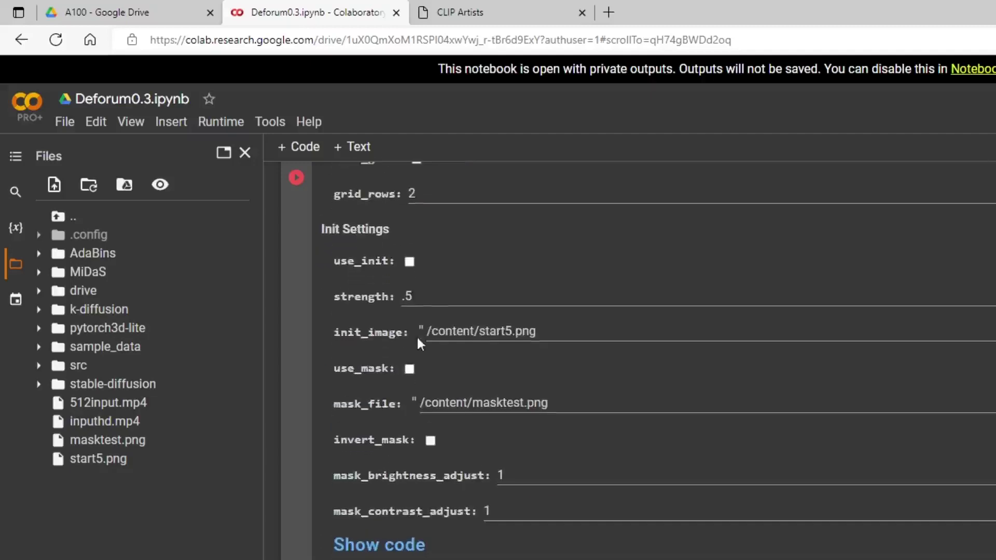
click(430, 293)
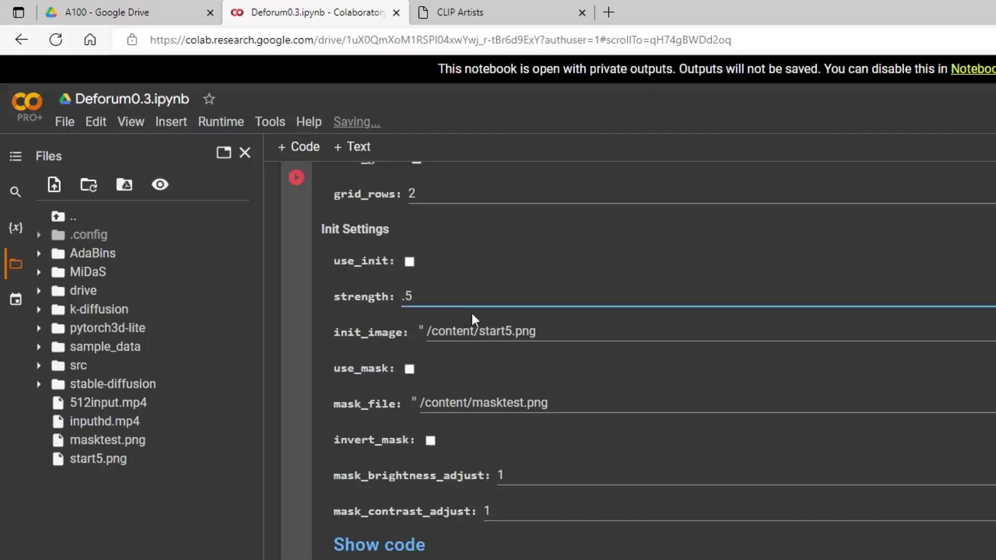
- Change the init strength from .5 to 1 and run the cell
key(BackSpace)
text(4)
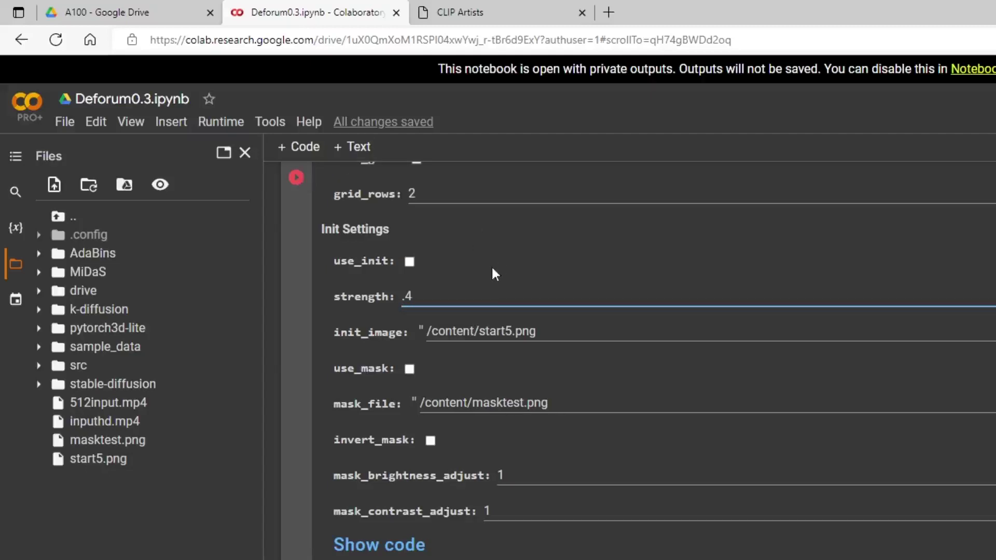
drag(455, 294, 351, 295)
key(BackSpace)
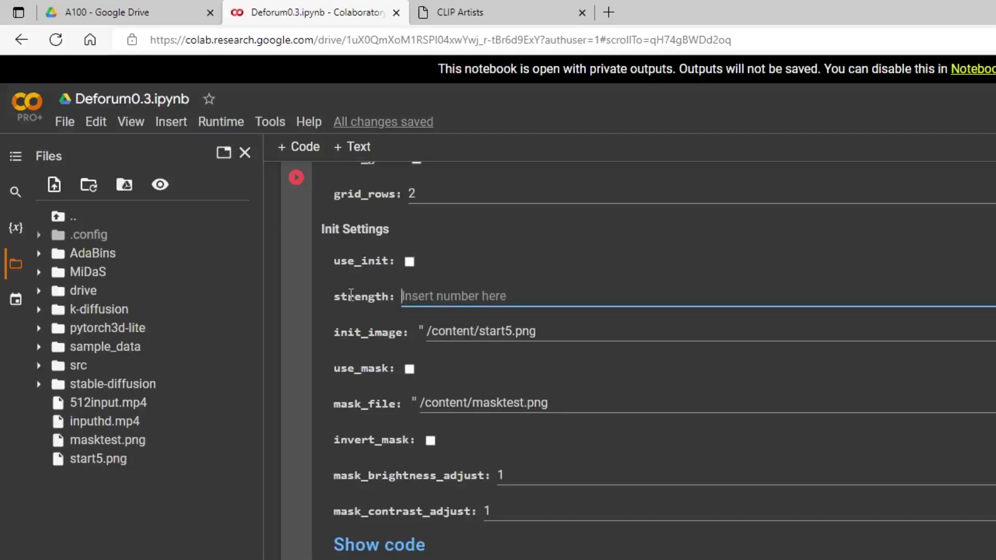
text(1)
click(288, 178)
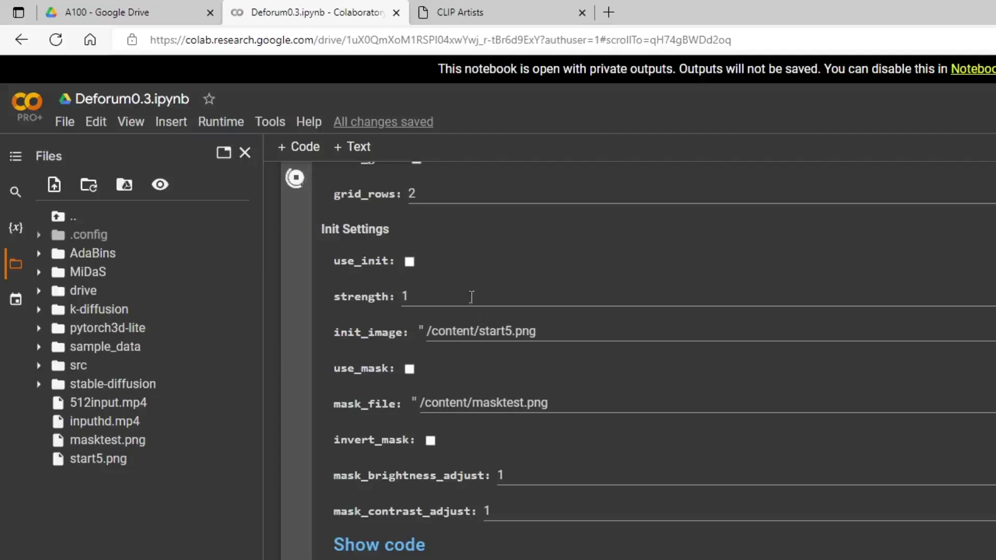
- Check the woman-figure test frame and select the strength value again
scroll(584, 311, down, 5)
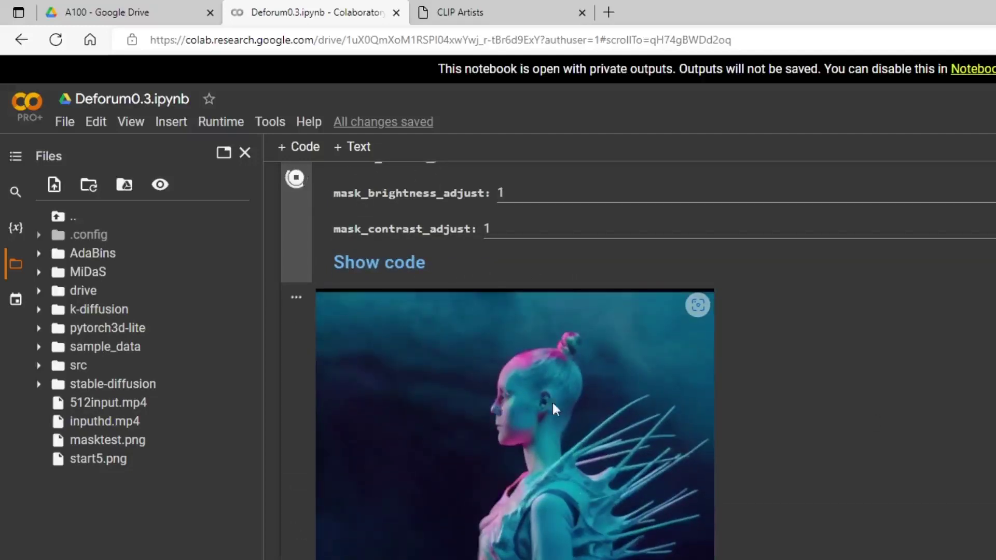
scroll(552, 400, up, 10)
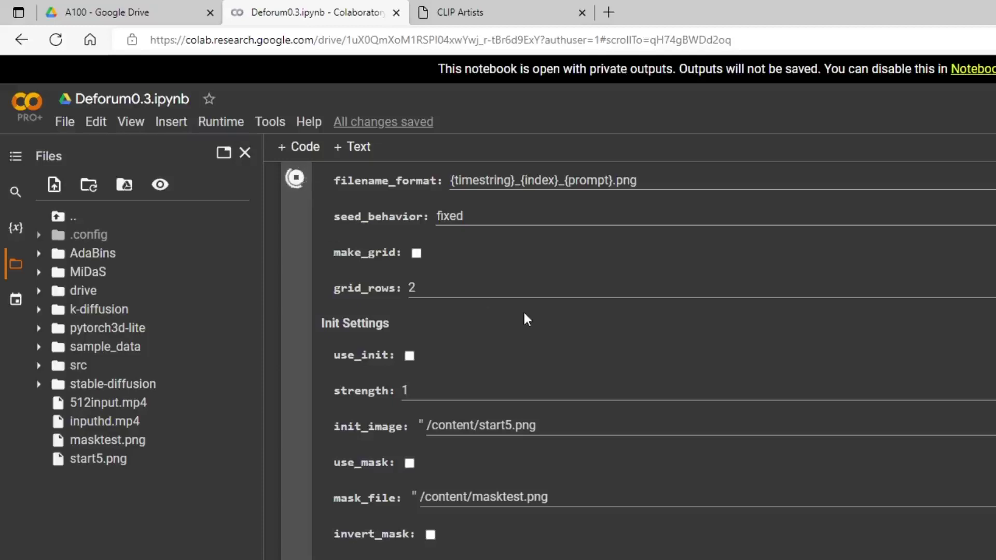
scroll(487, 320, up, 8)
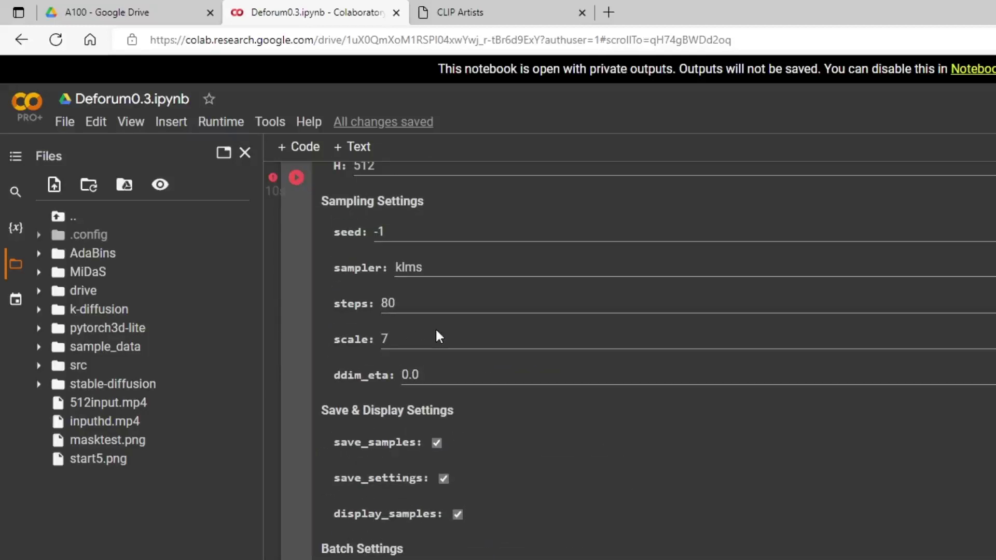
scroll(436, 329, up, 4)
scroll(445, 338, down, 7)
scroll(483, 357, down, 4)
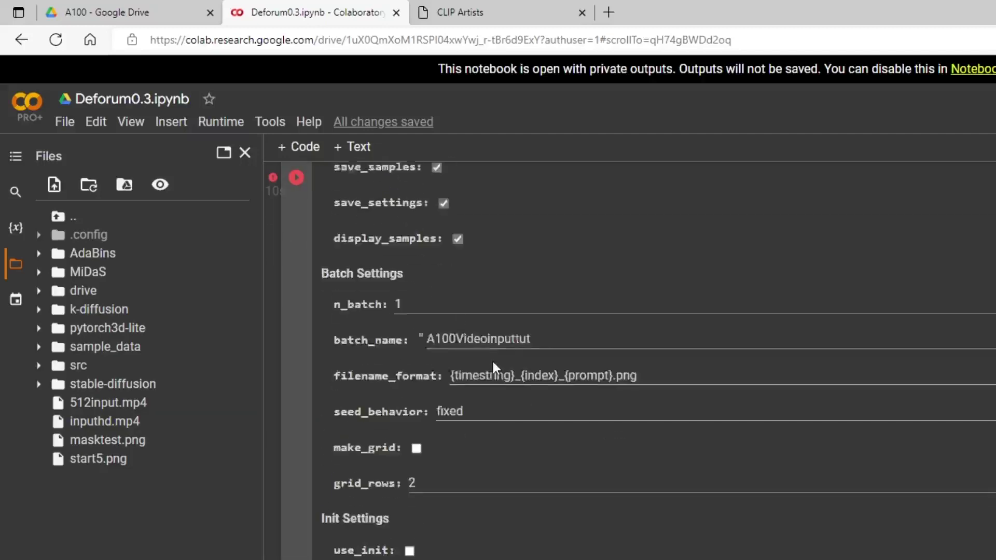
drag(412, 484, 395, 478)
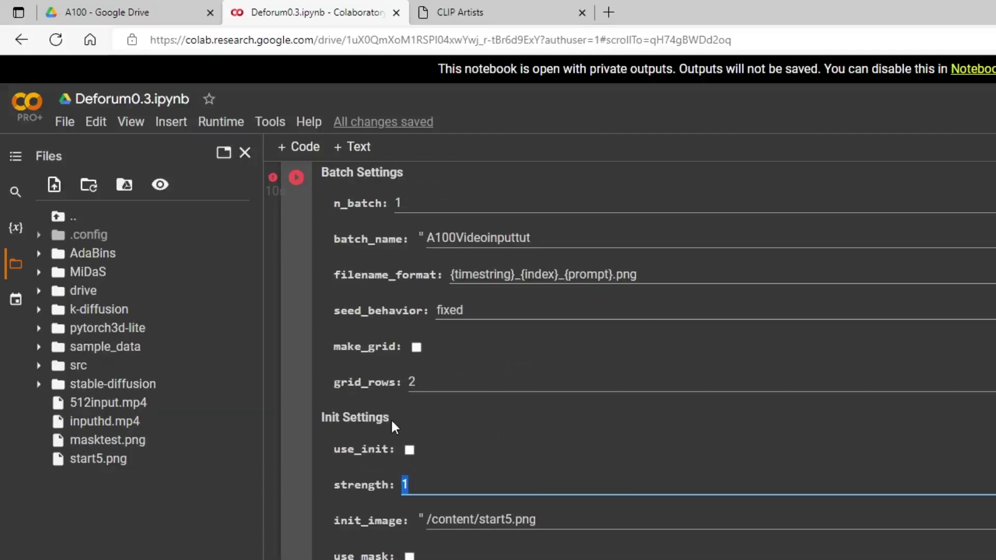
- Replace the strength with .1 and rerun, loading 645 input frames
text(.1)
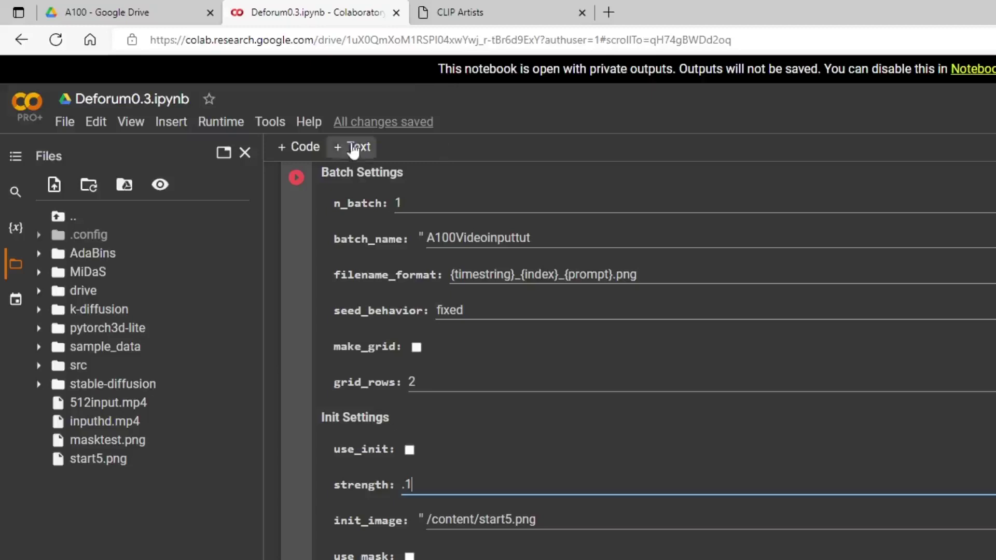
click(296, 177)
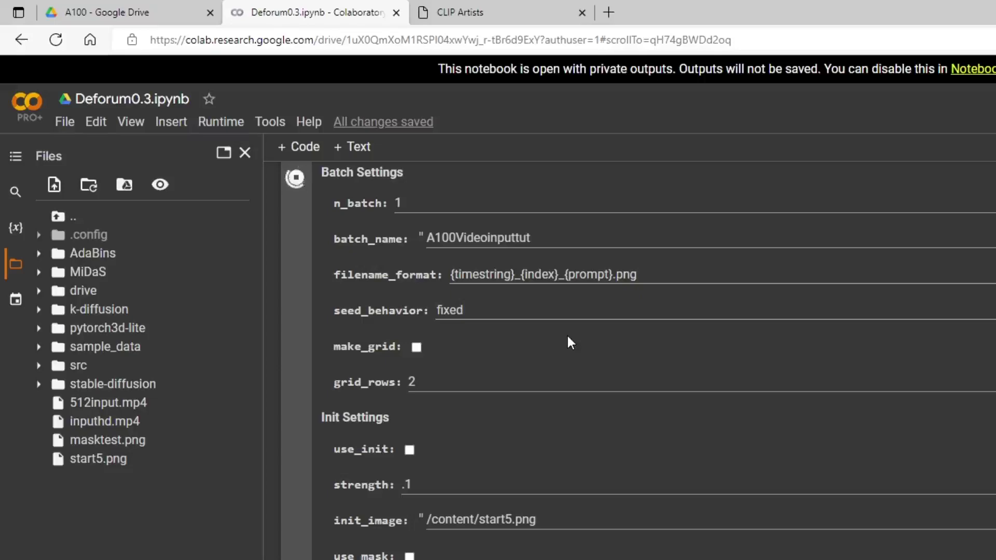
scroll(572, 330, down, 5)
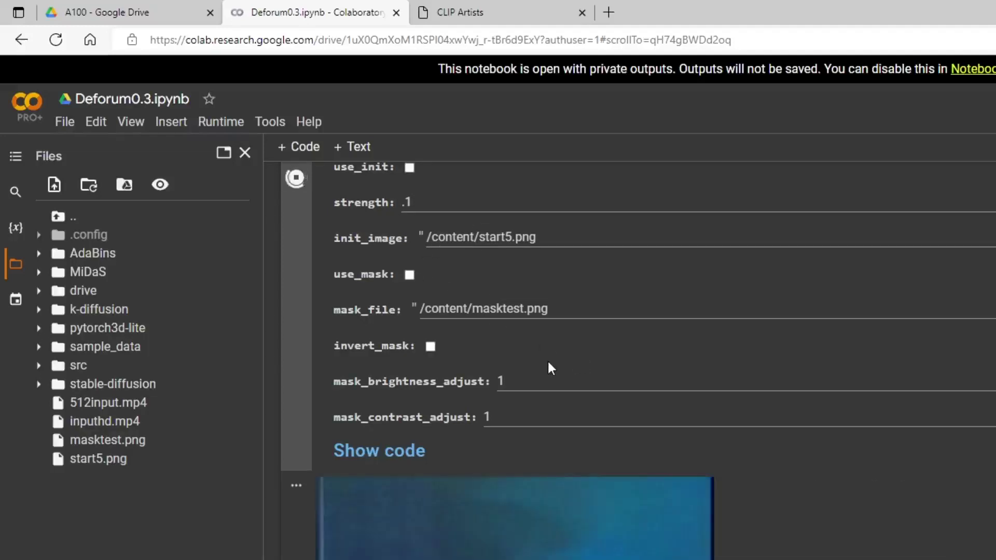
scroll(550, 367, down, 4)
scroll(577, 431, up, 6)
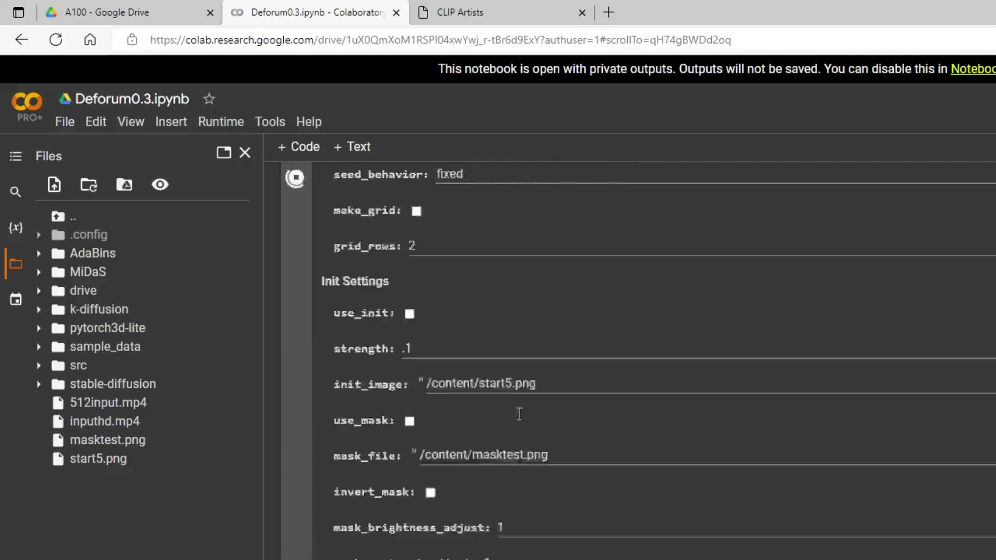
scroll(519, 413, down, 6)
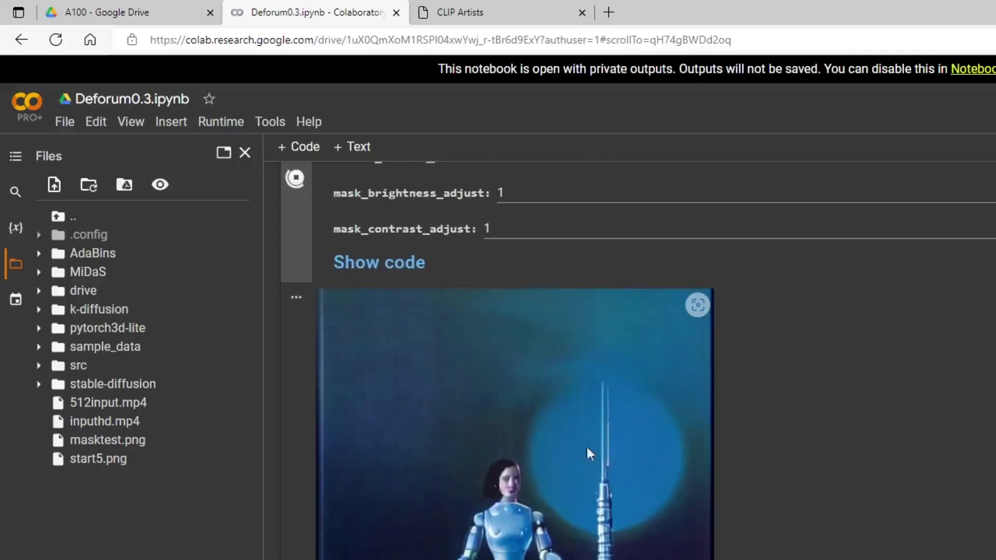
- Stop the render in progress
scroll(586, 447, up, 10)
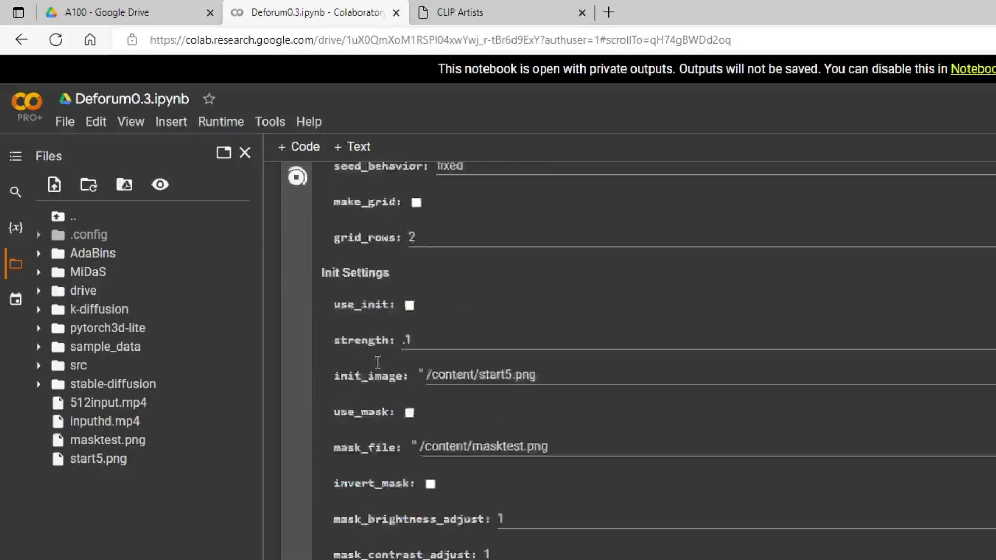
click(296, 179)
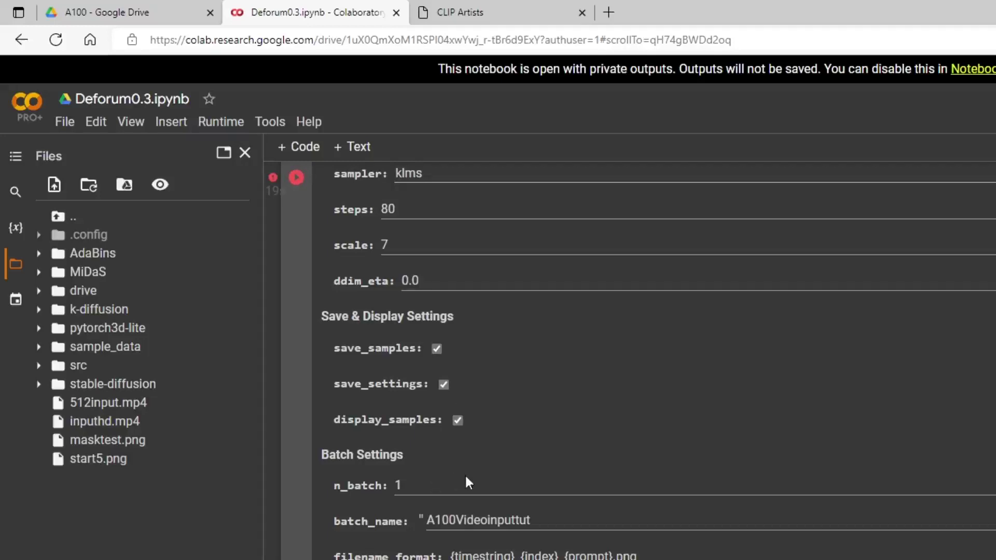
scroll(501, 391, up, 3)
scroll(422, 363, down, 8)
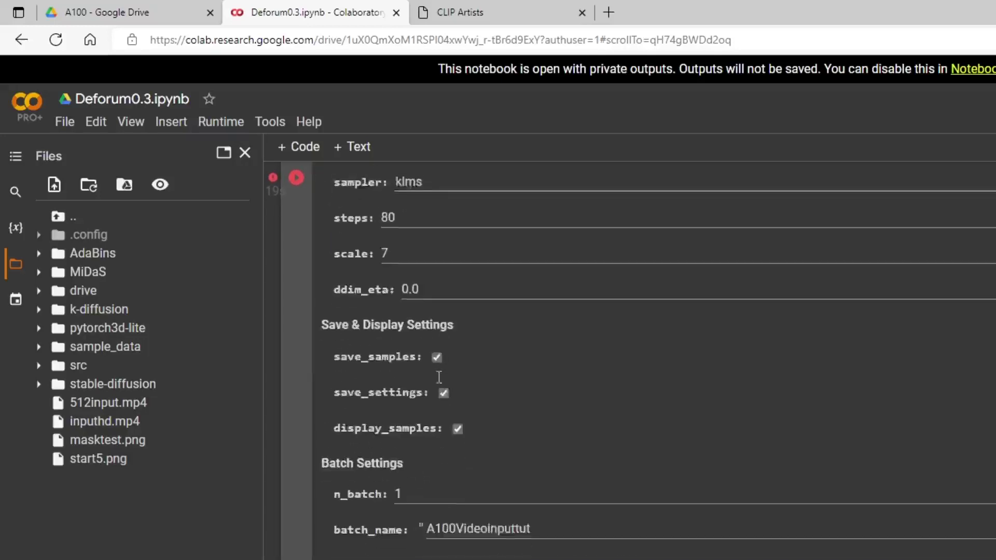
- Change strength from .1 to .5 and rerun to produce new android frames
click(417, 483)
drag(417, 483, 327, 450)
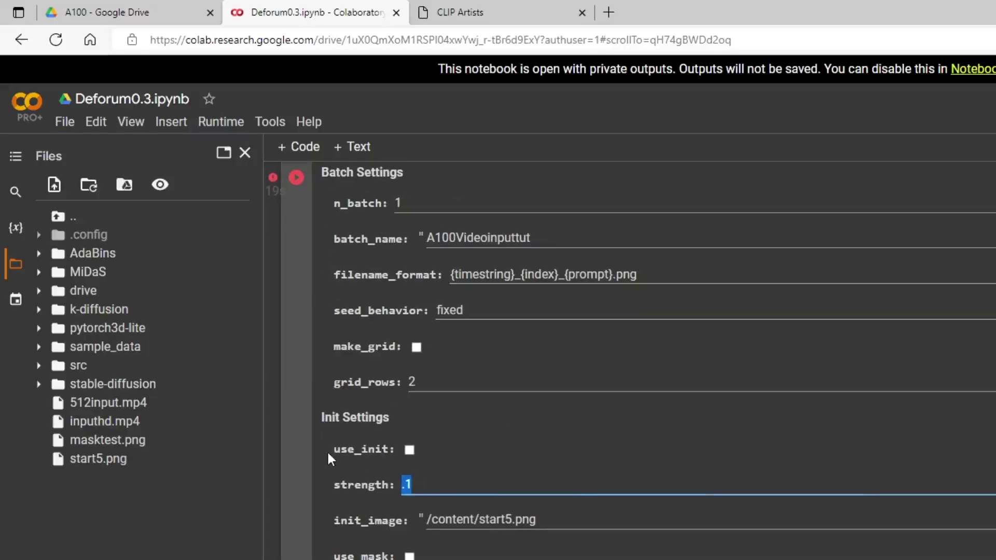
text(.5)
click(296, 178)
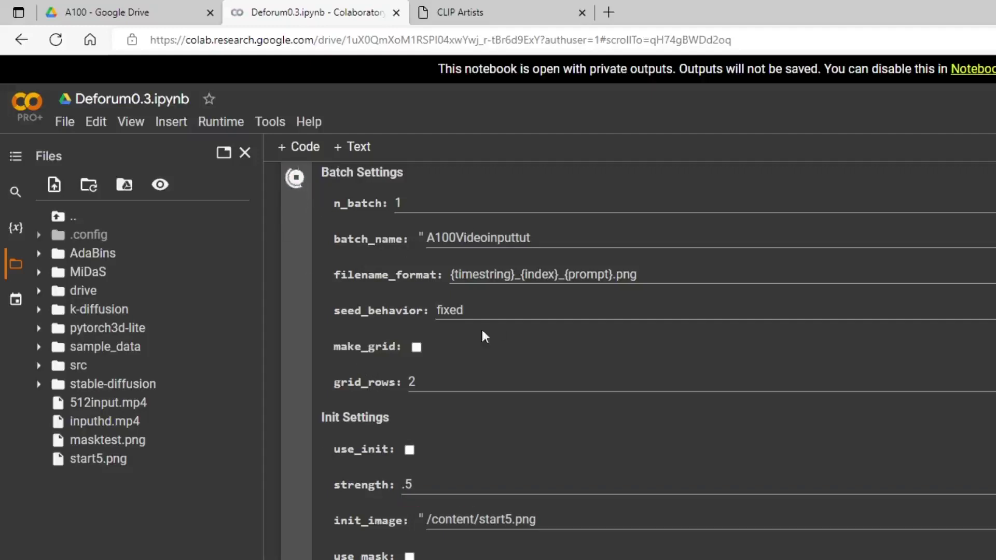
scroll(549, 363, down, 3)
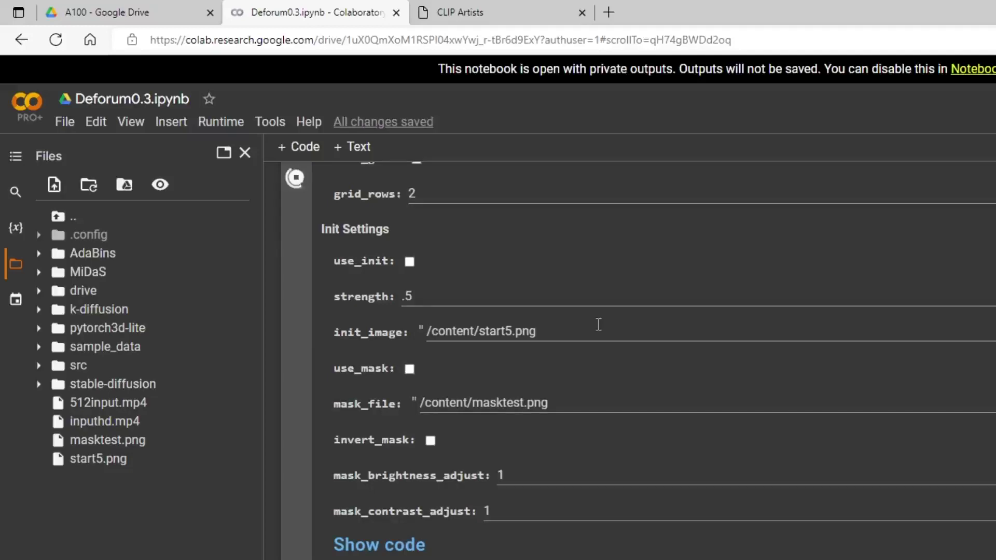
scroll(597, 324, down, 3)
scroll(598, 324, down, 2)
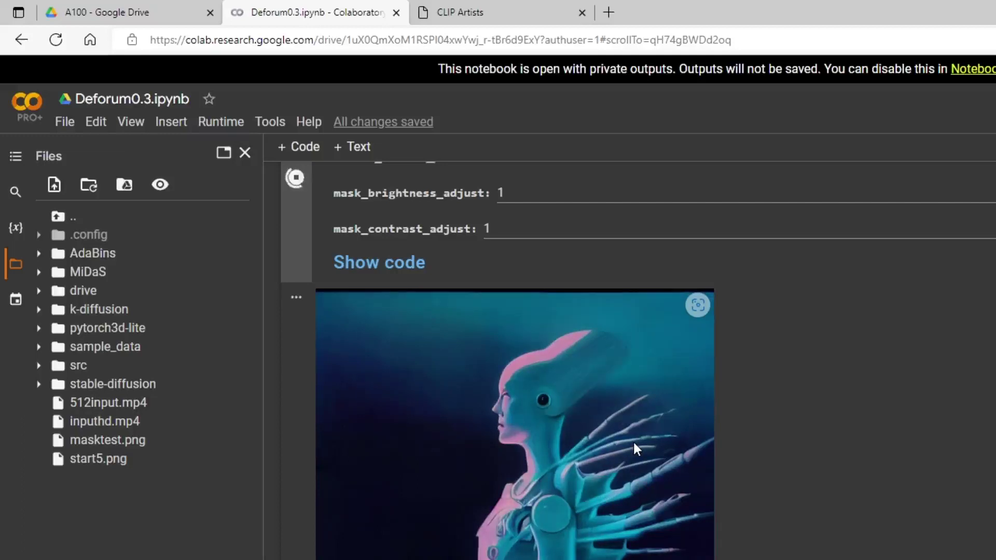
scroll(833, 413, down, 2)
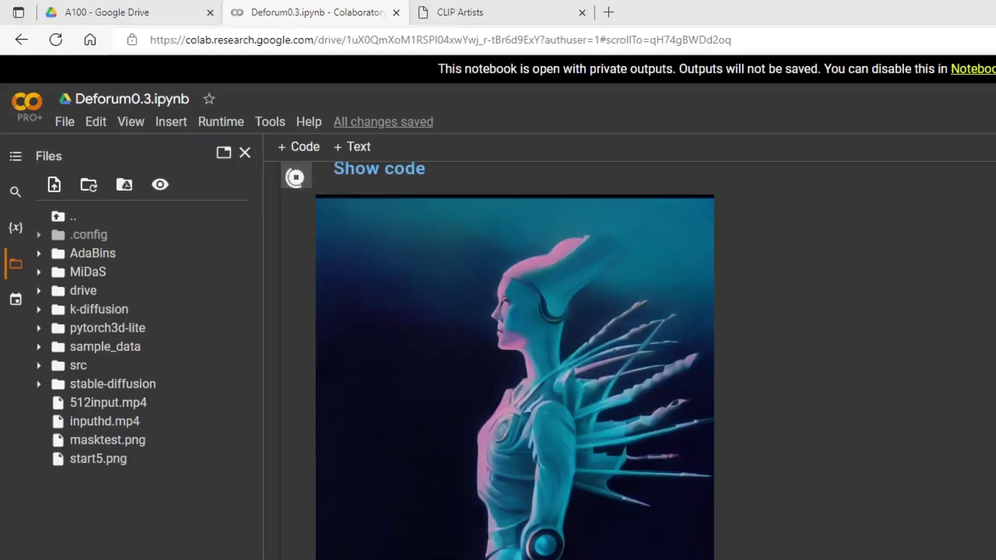
scroll(638, 363, up, 10)
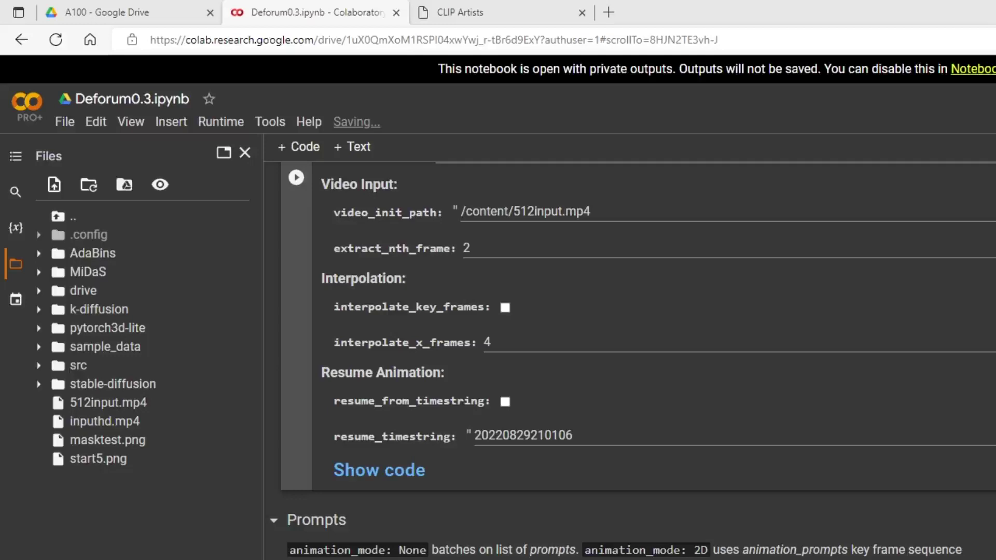
click(469, 248)
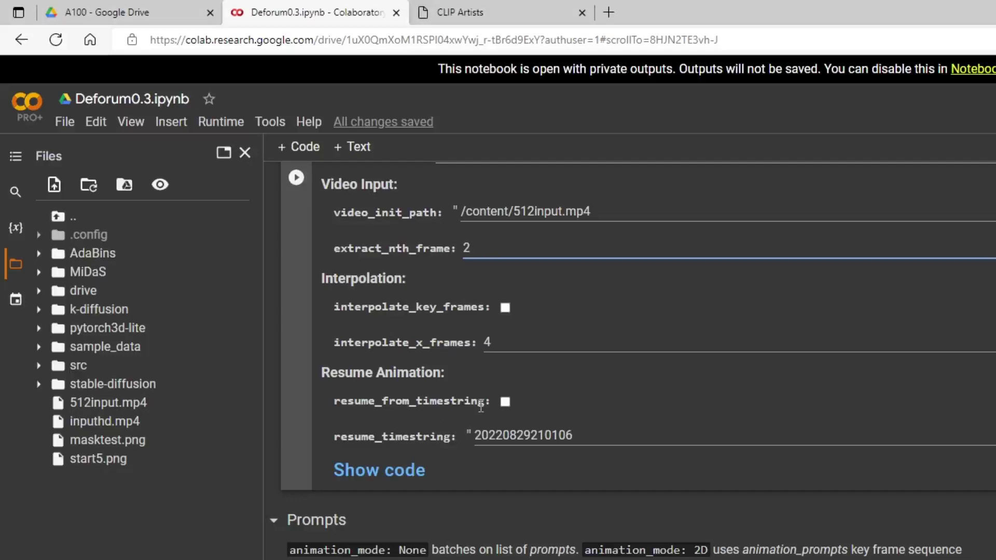
scroll(526, 375, up, 2)
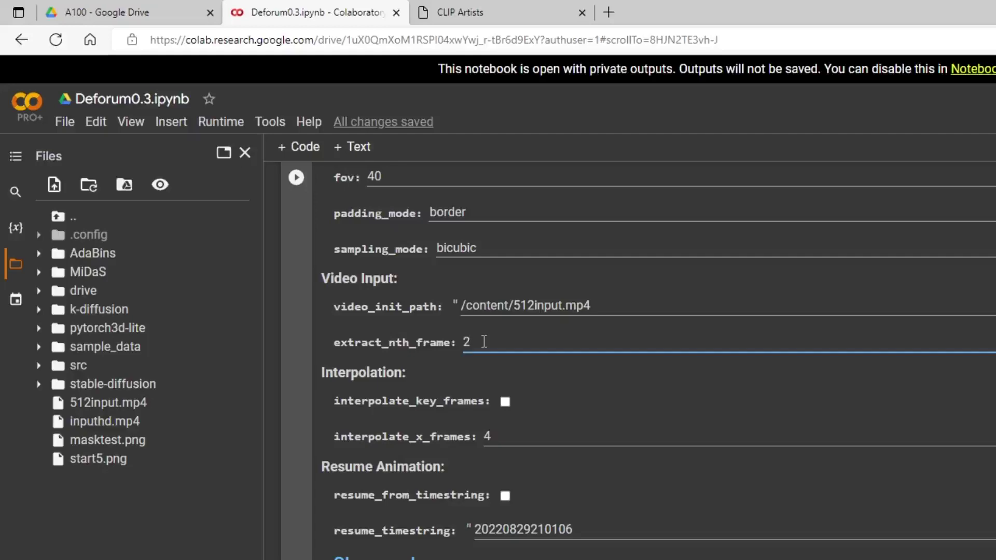
scroll(509, 340, up, 6)
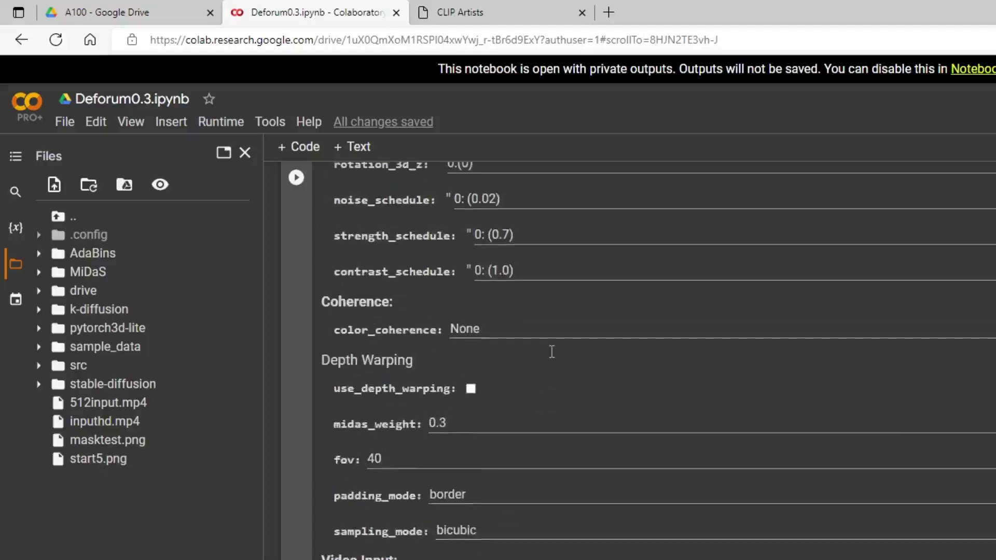
scroll(537, 351, down, 20)
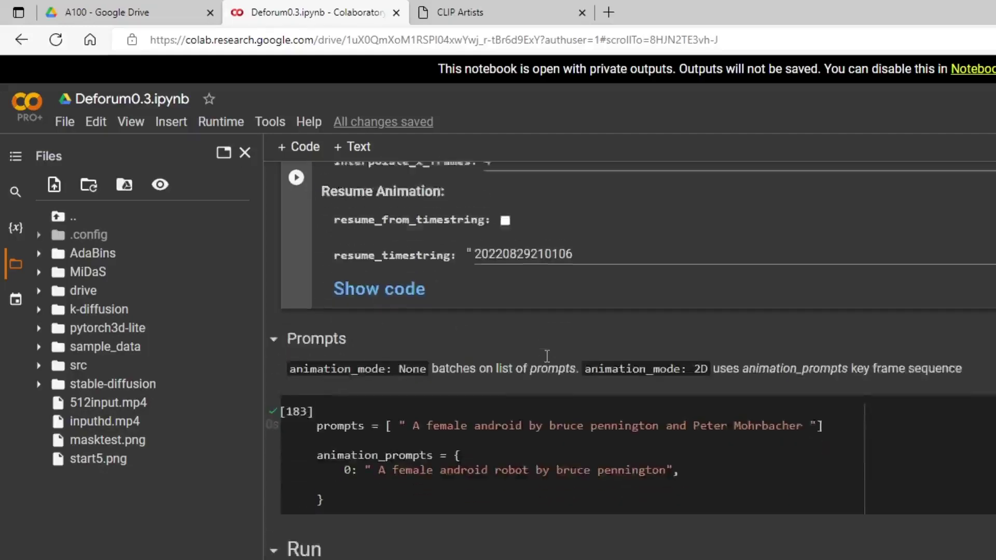
scroll(544, 354, down, 2)
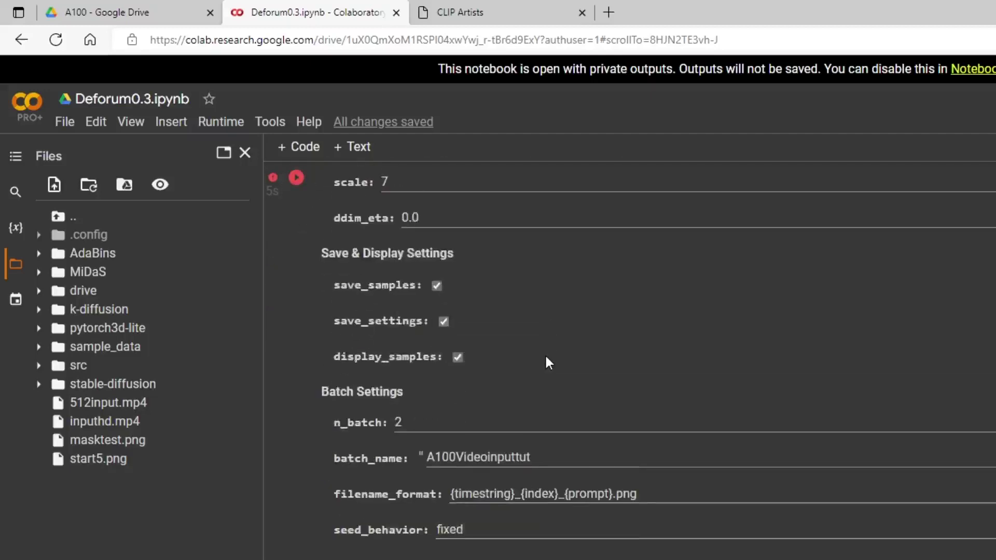
- Select the init strength value .5 in the Run cell's Init Settings
scroll(516, 370, down, 2)
scroll(495, 407, down, 3)
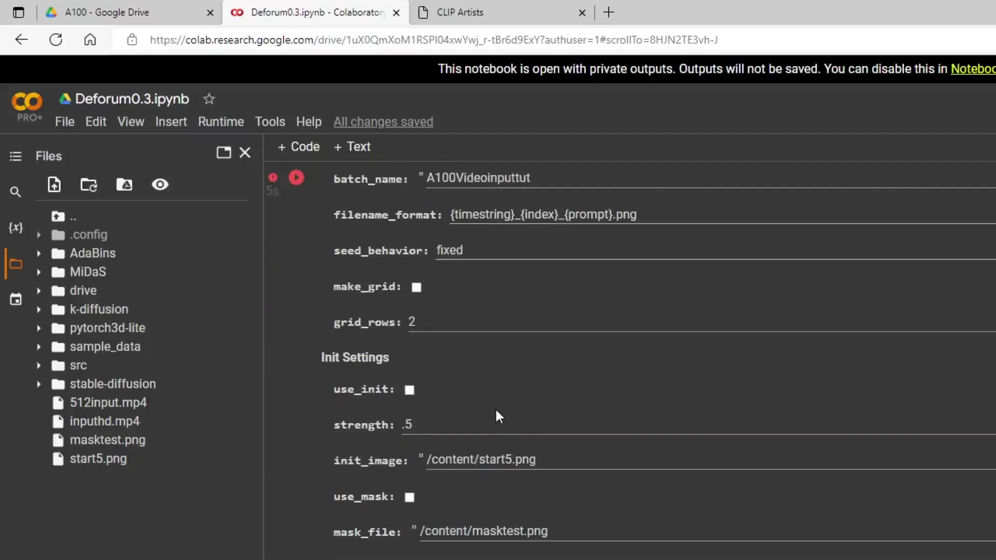
click(417, 424)
drag(417, 423, 396, 422)
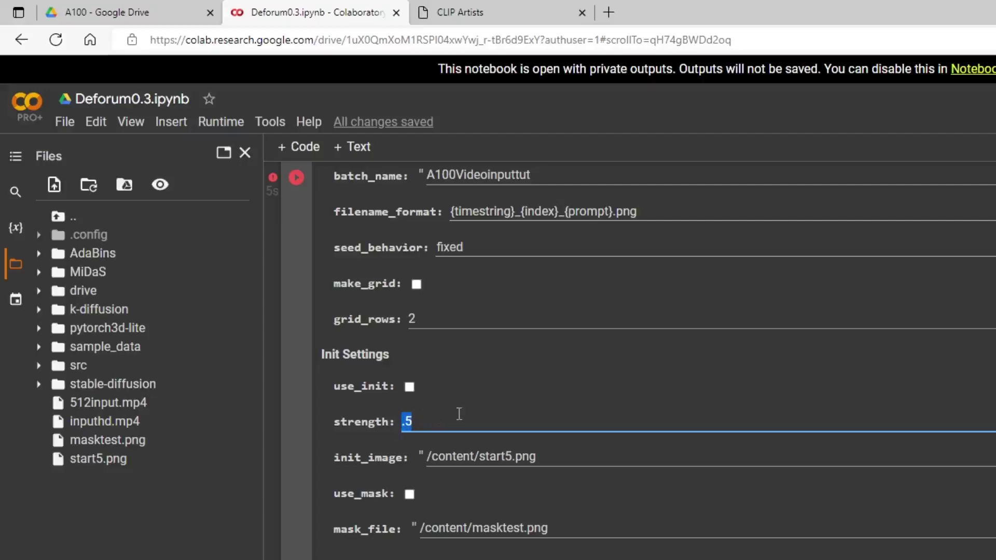
scroll(456, 409, down, 10)
scroll(456, 410, up, 8)
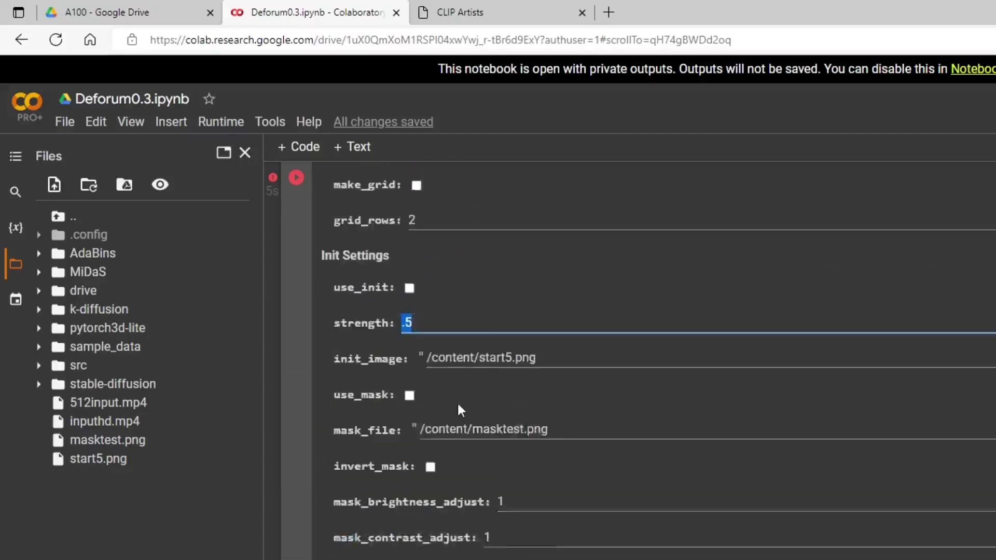
scroll(457, 402, up, 14)
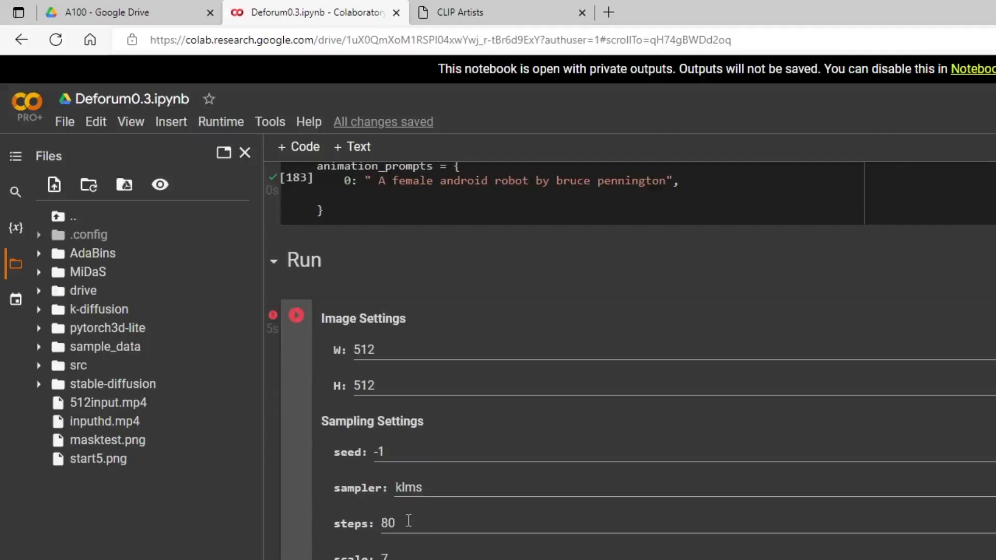
scroll(445, 484, down, 12)
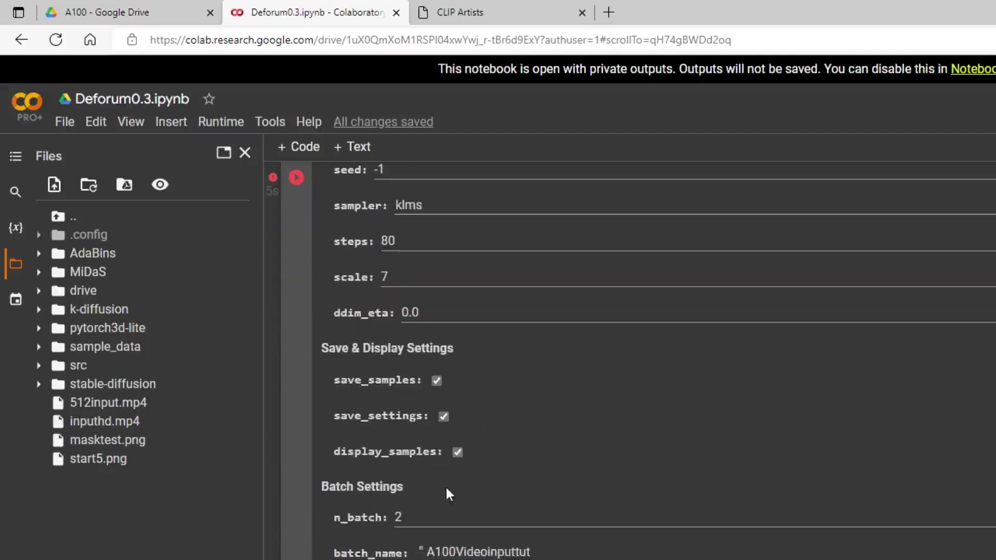
double_click(451, 511)
scroll(454, 504, up, 7)
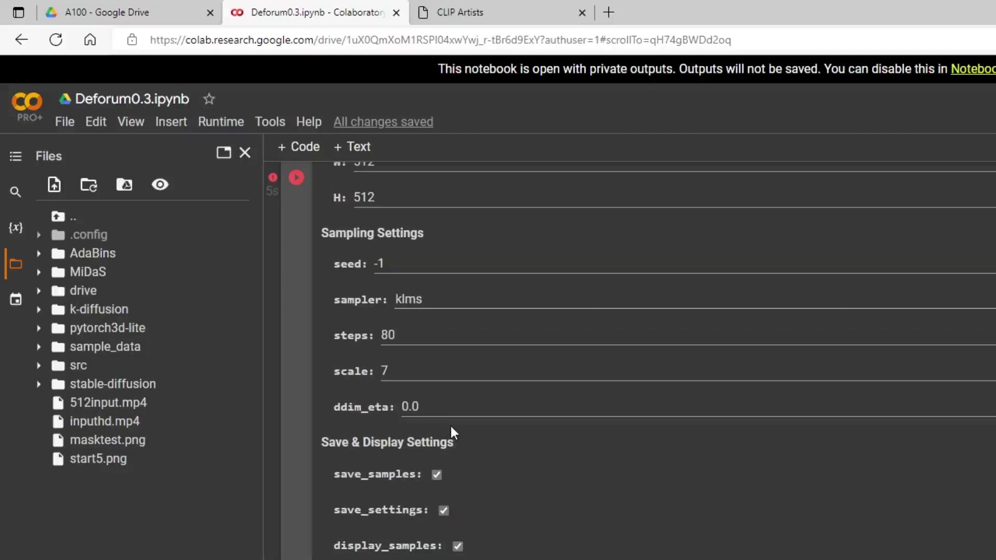
scroll(451, 426, up, 4)
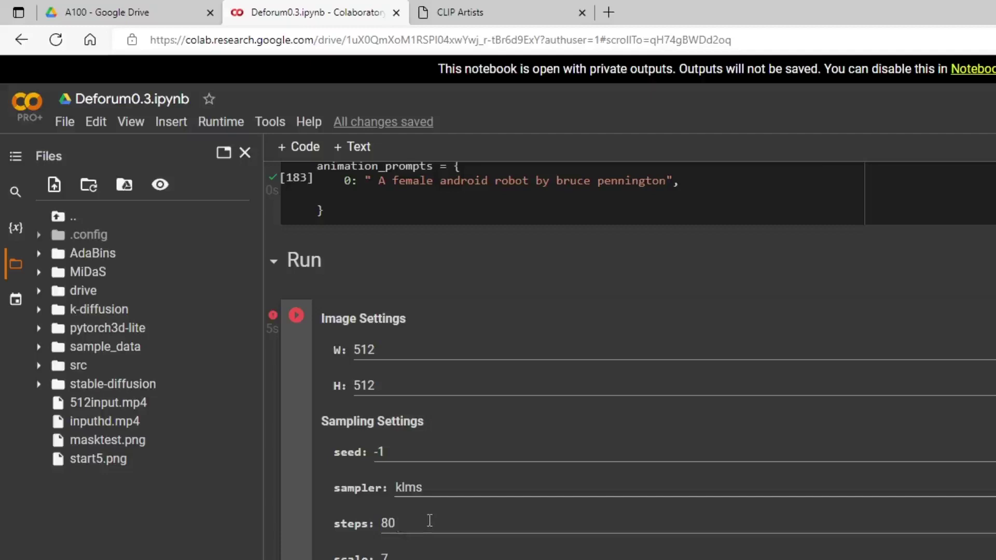
scroll(450, 468, down, 11)
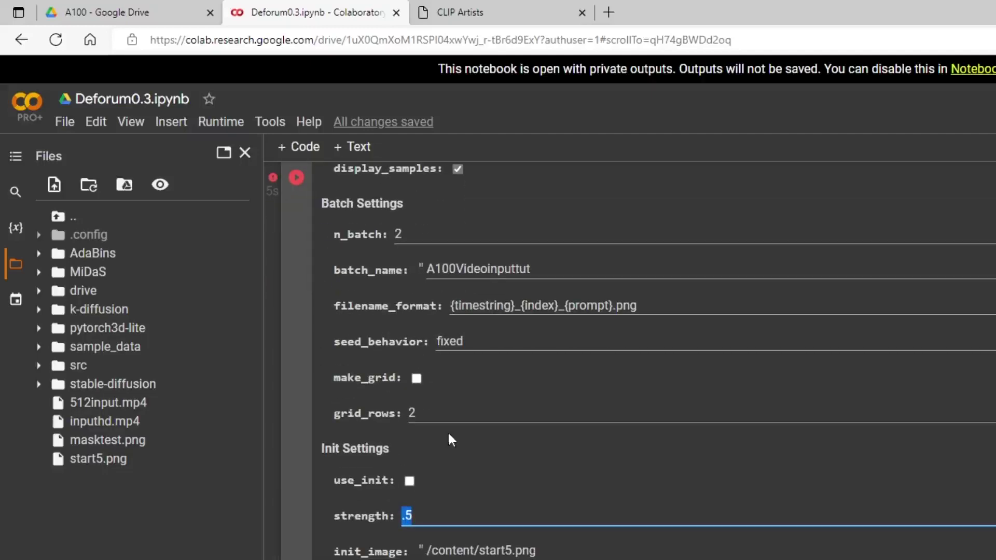
- Change the strength to .6 and start the render
click(421, 516)
key(BackSpace)
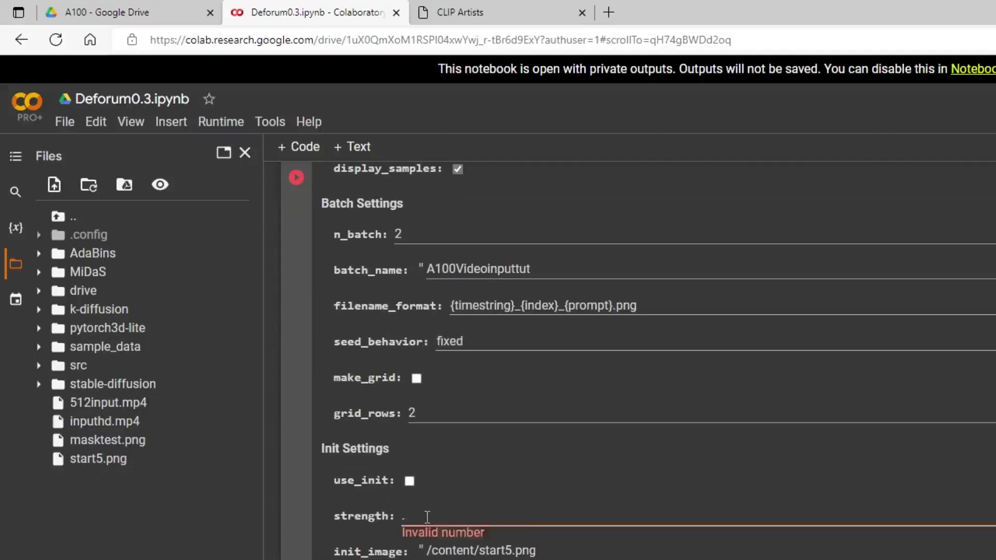
text(6)
click(297, 177)
scroll(478, 284, down, 5)
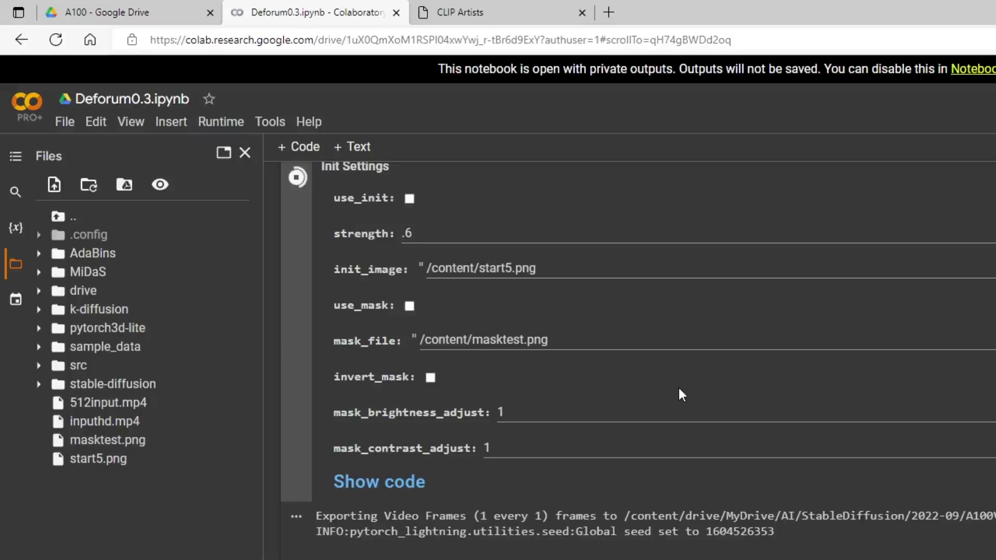
- Re-run the Animation Settings cell to apply every-2nd-frame extraction
scroll(665, 404, down, 2)
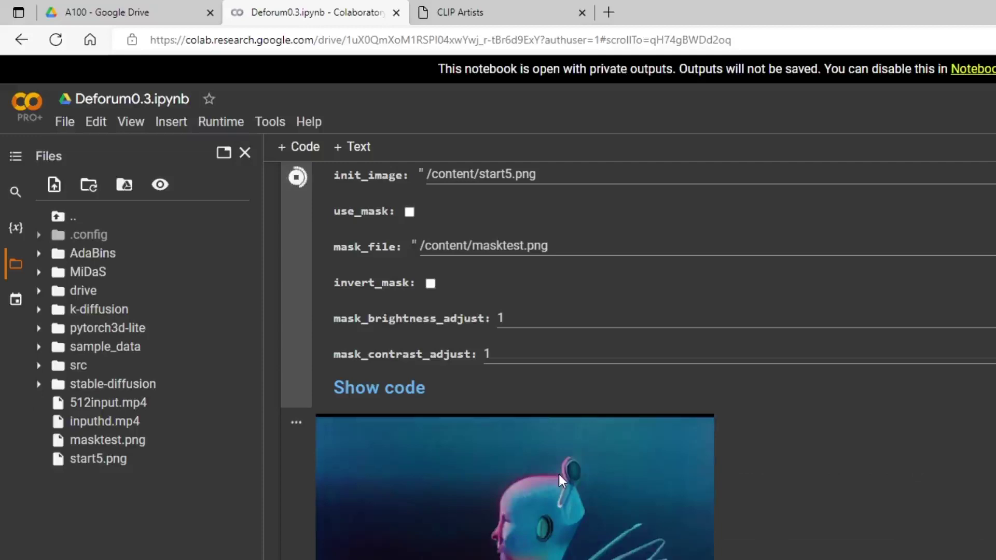
scroll(558, 474, down, 5)
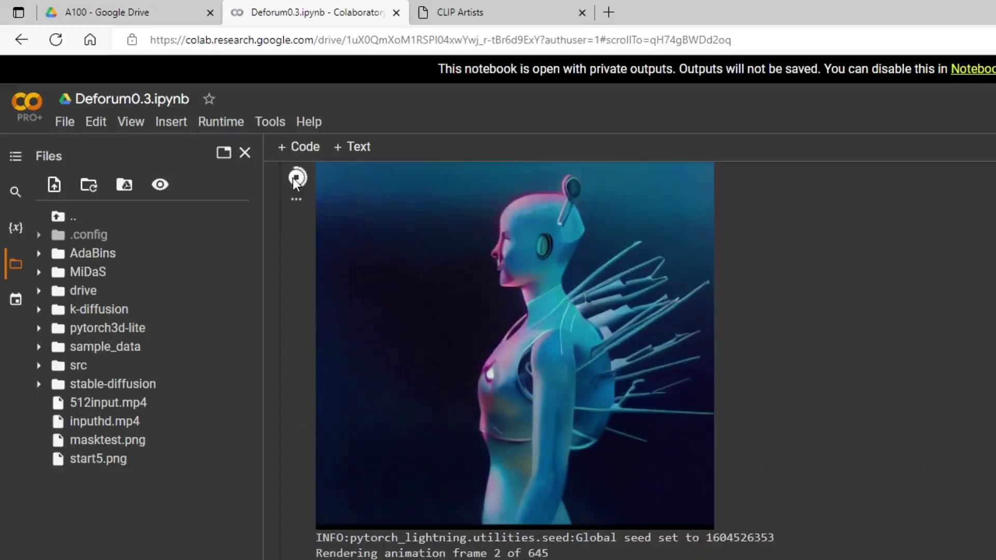
scroll(365, 235, up, 10)
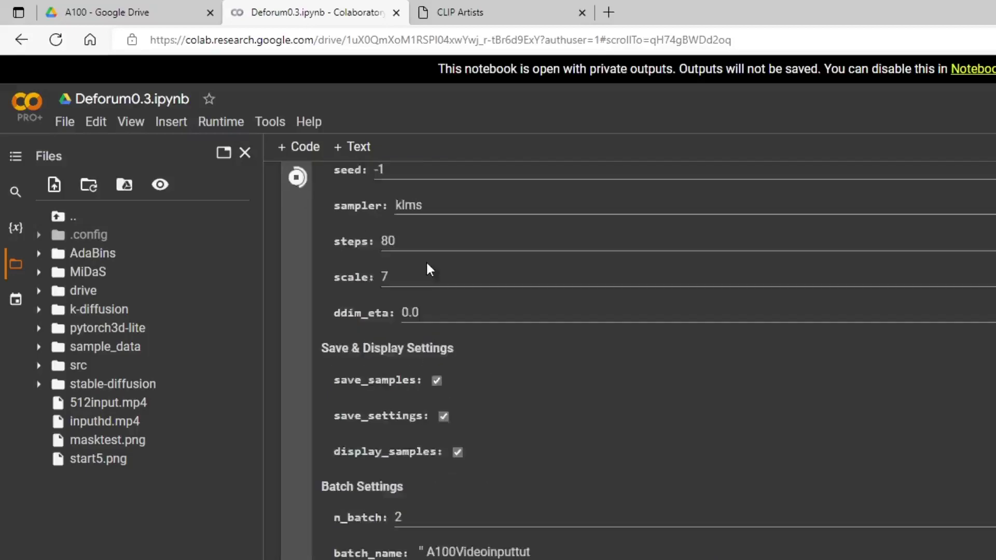
scroll(428, 268, up, 15)
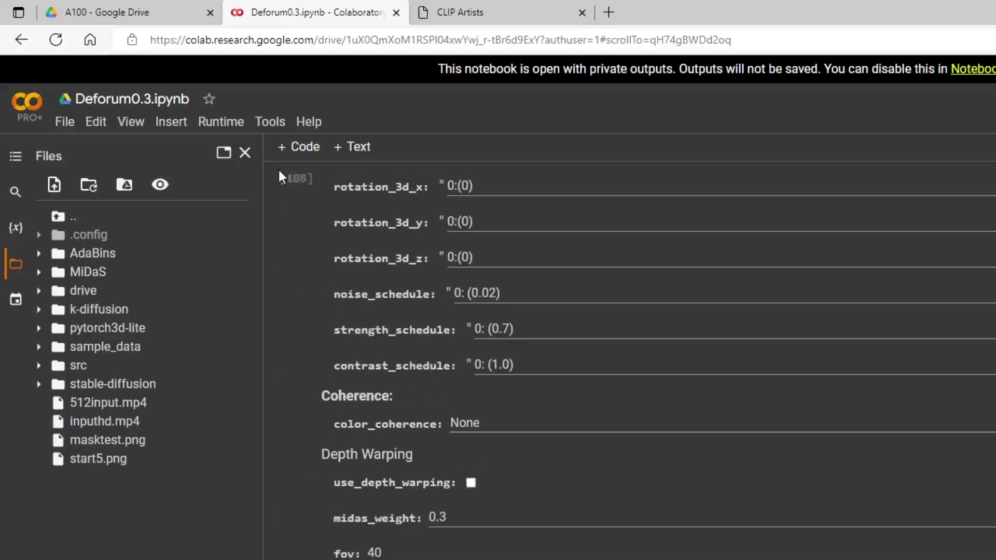
click(296, 178)
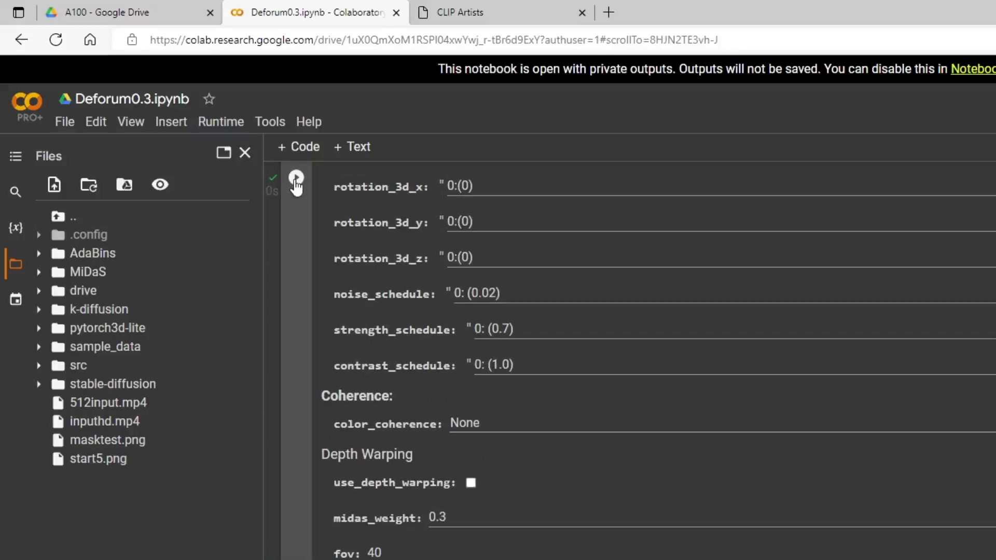
- Restart the Run cell render at strength .6
scroll(585, 341, down, 15)
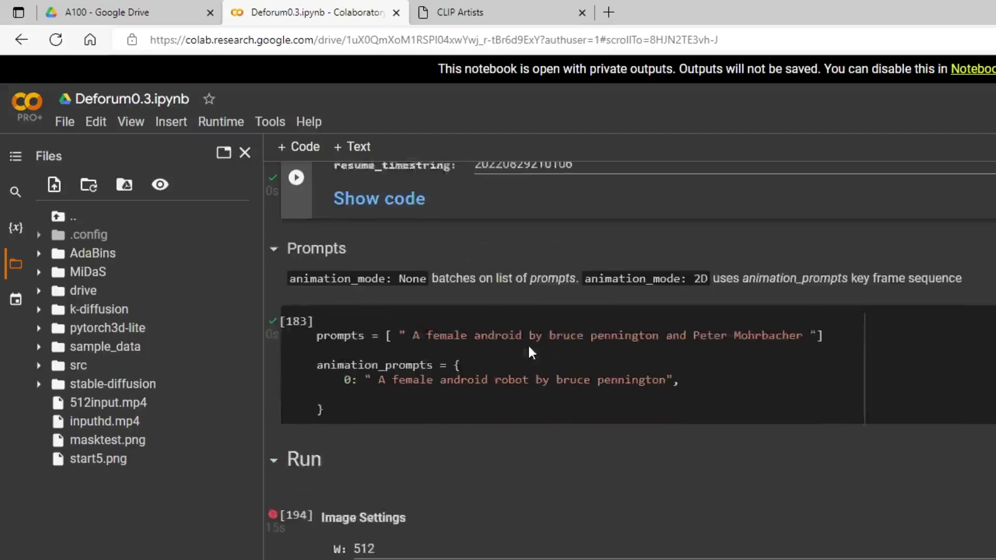
click(300, 502)
scroll(291, 269, down, 5)
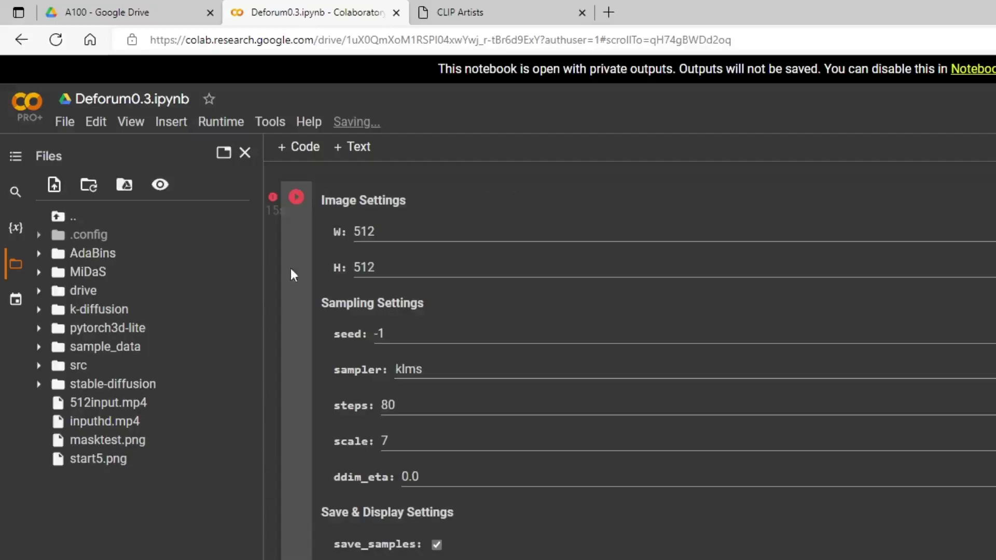
click(296, 197)
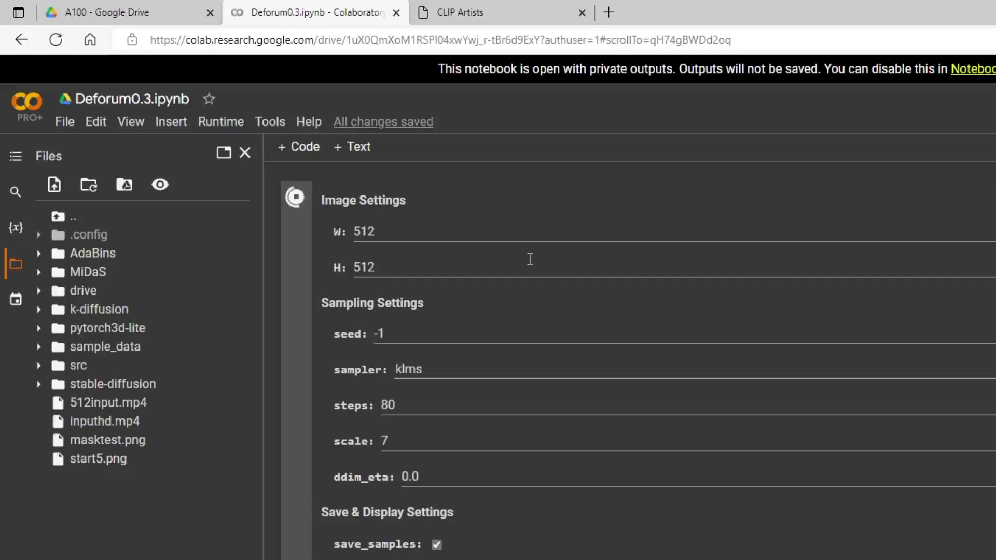
scroll(529, 258, down, 5)
scroll(638, 316, down, 10)
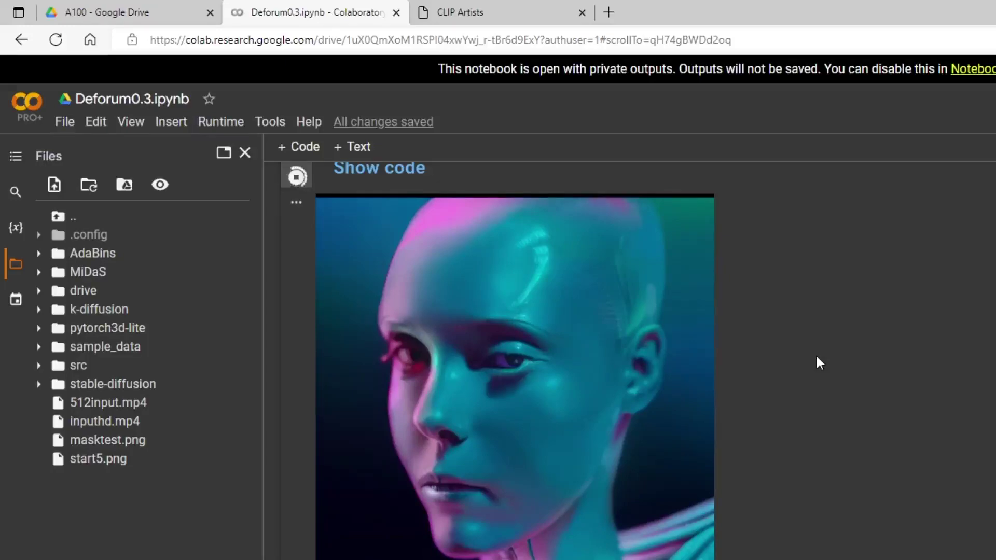
- Check extract_nth_frame is 2 and video_init_path, then bring up 512input.mp4's file actions
scroll(818, 360, up, 20)
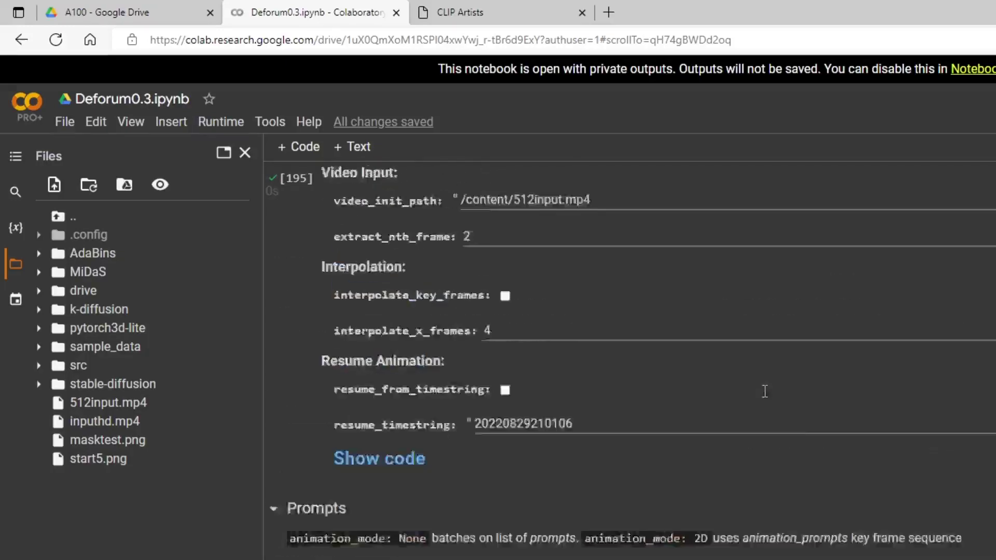
scroll(764, 391, up, 20)
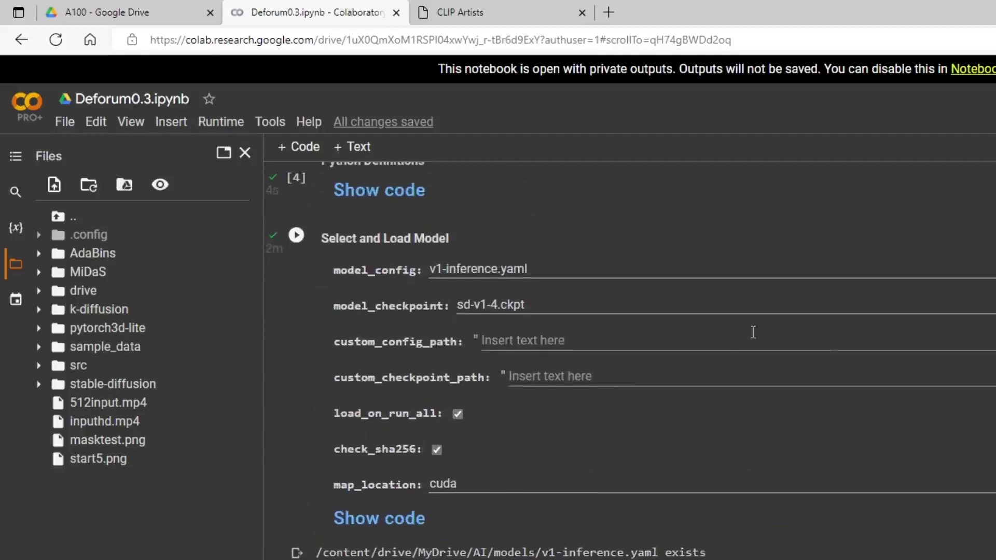
scroll(742, 340, up, 6)
scroll(716, 337, down, 4)
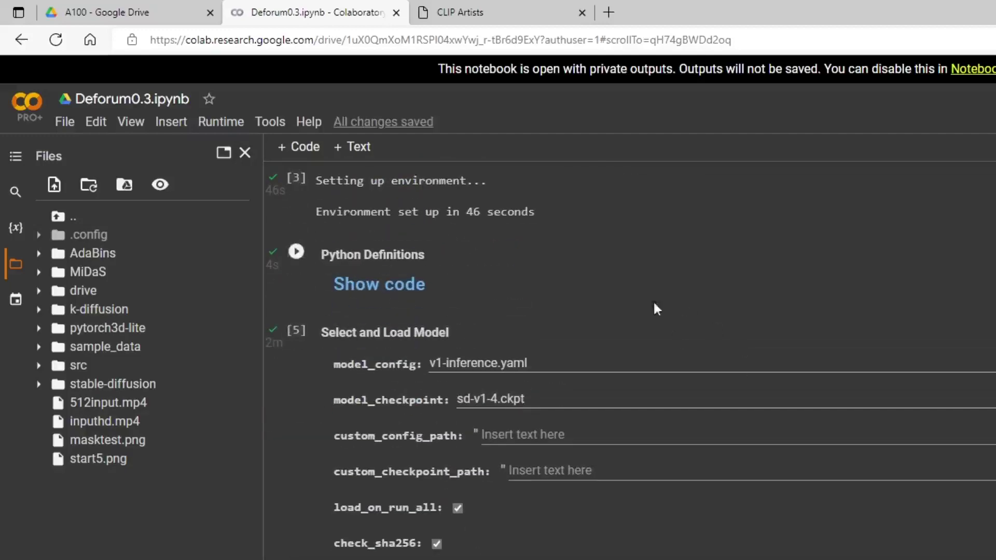
scroll(670, 298, down, 5)
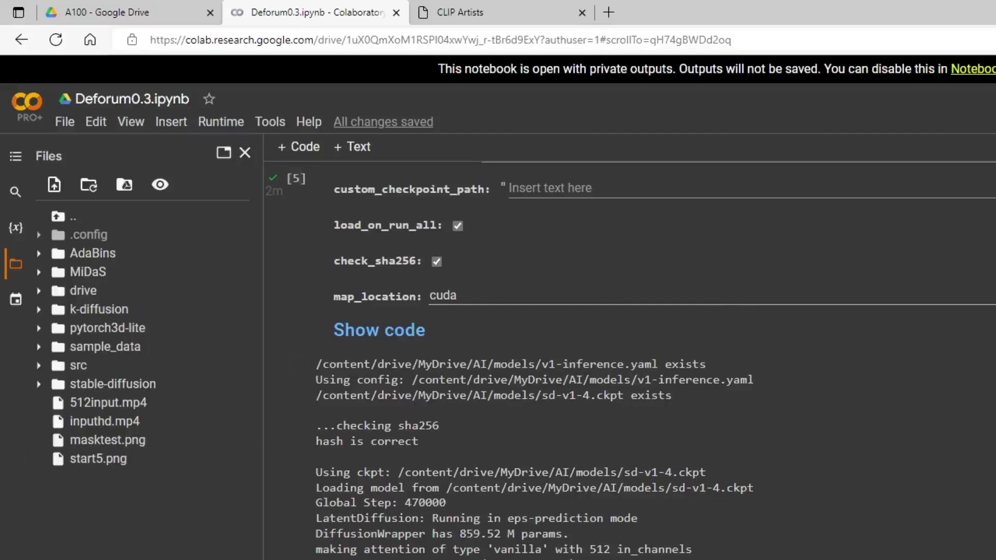
scroll(881, 306, down, 10)
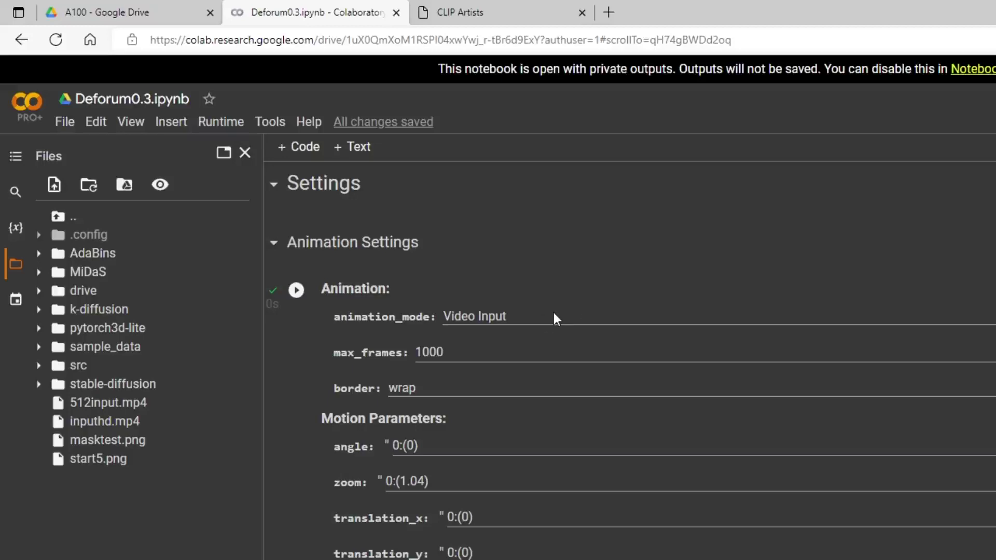
scroll(578, 313, down, 4)
scroll(425, 254, up, 2)
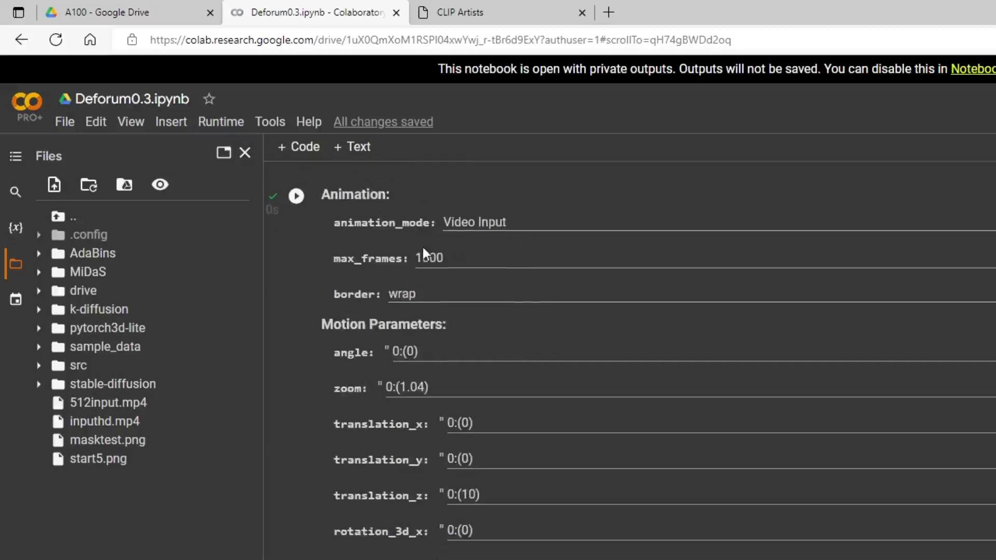
scroll(600, 368, down, 3)
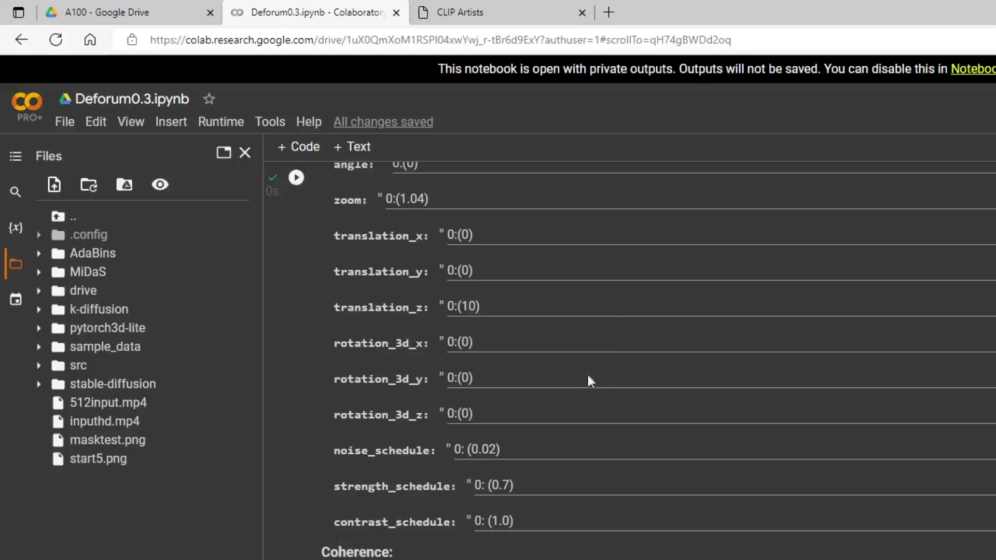
scroll(587, 349, down, 3)
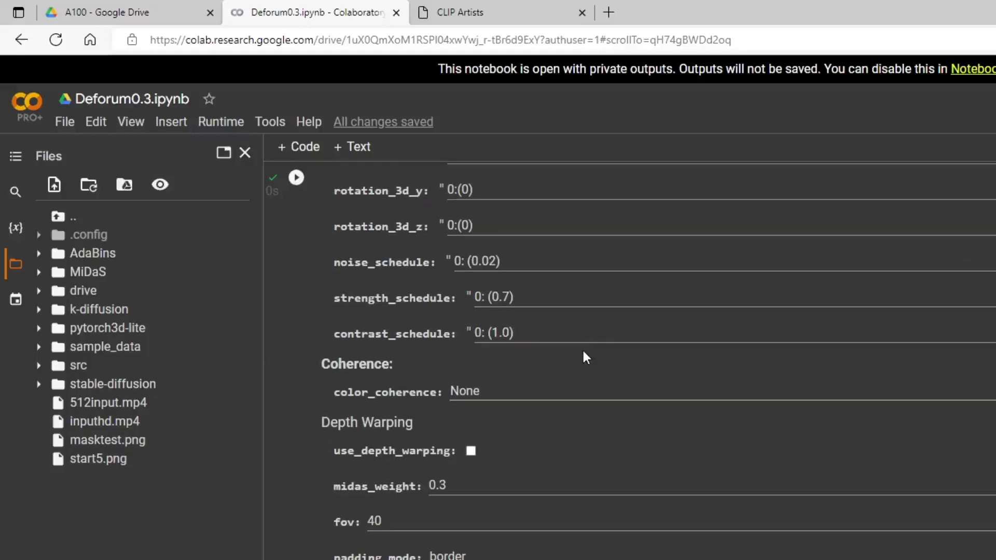
scroll(585, 353, down, 5)
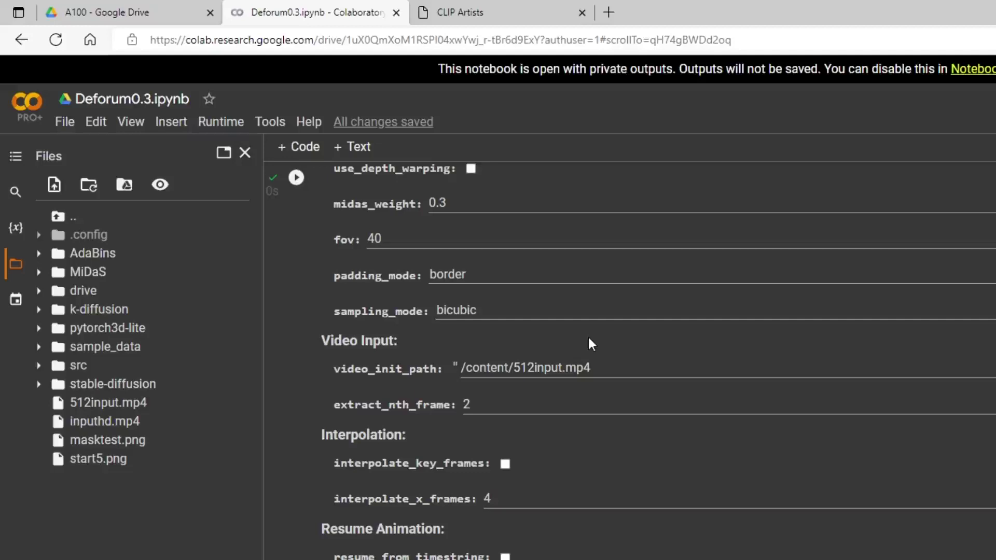
click(514, 407)
right_click(101, 401)
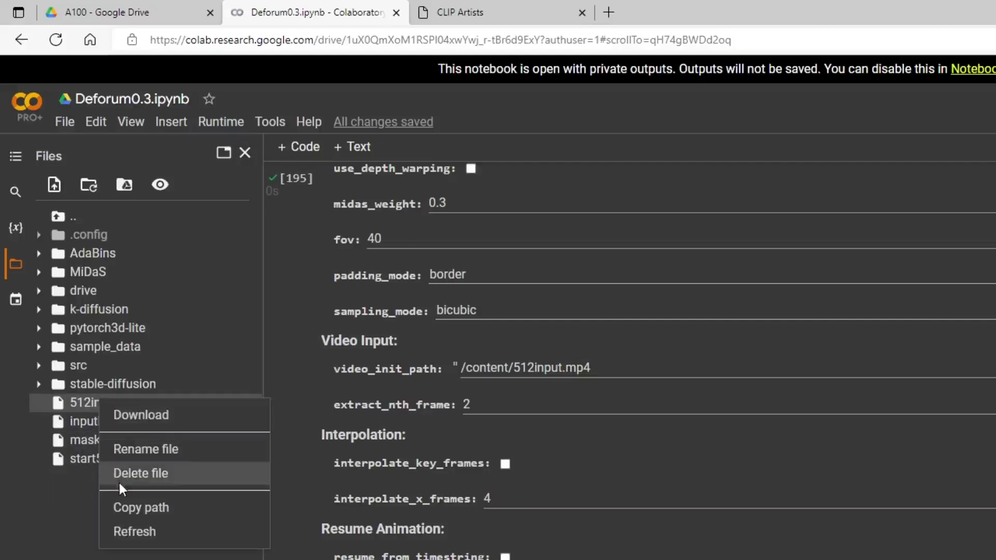
- Close the file menu and review Prompts, Batch and Init Settings (strength .6) while rendering
click(666, 366)
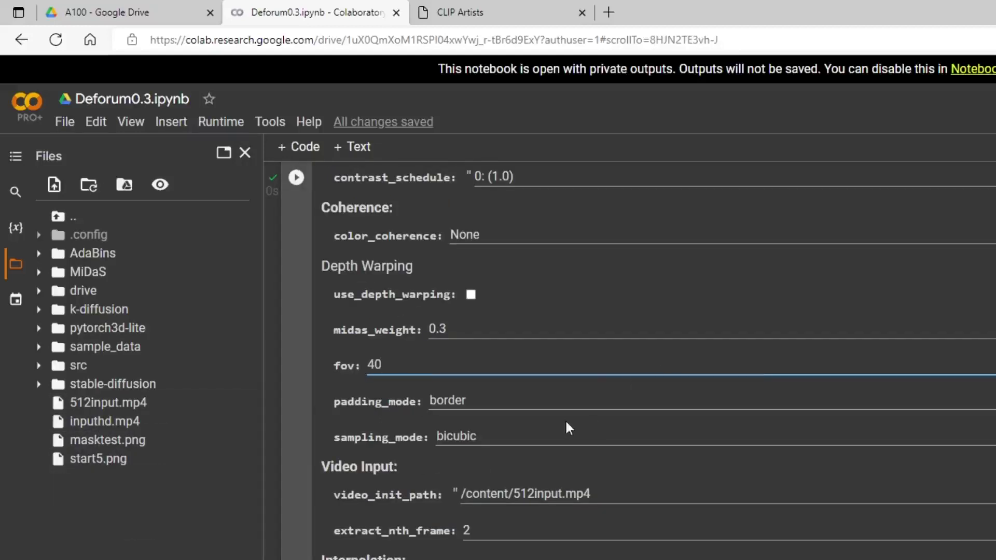
scroll(550, 373, down, 3)
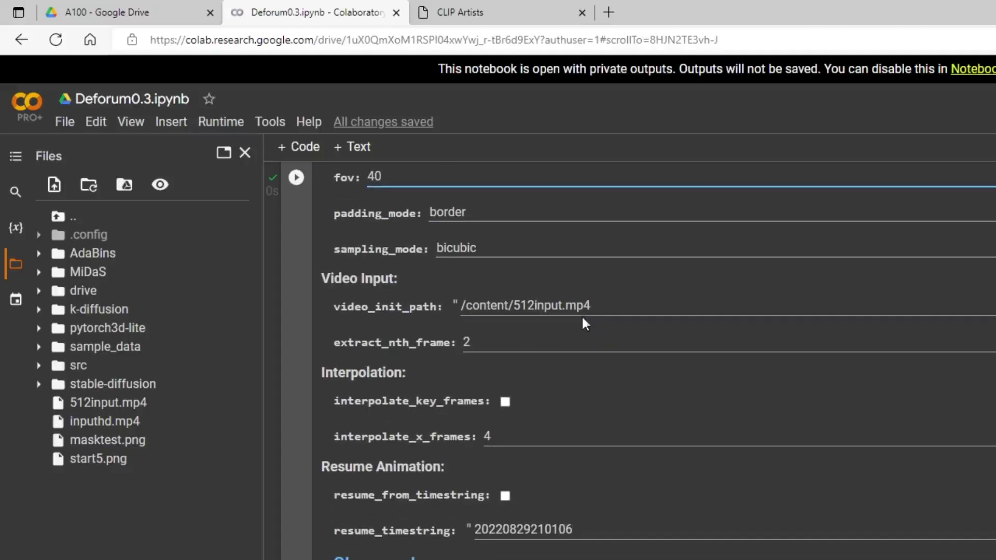
scroll(574, 315, down, 5)
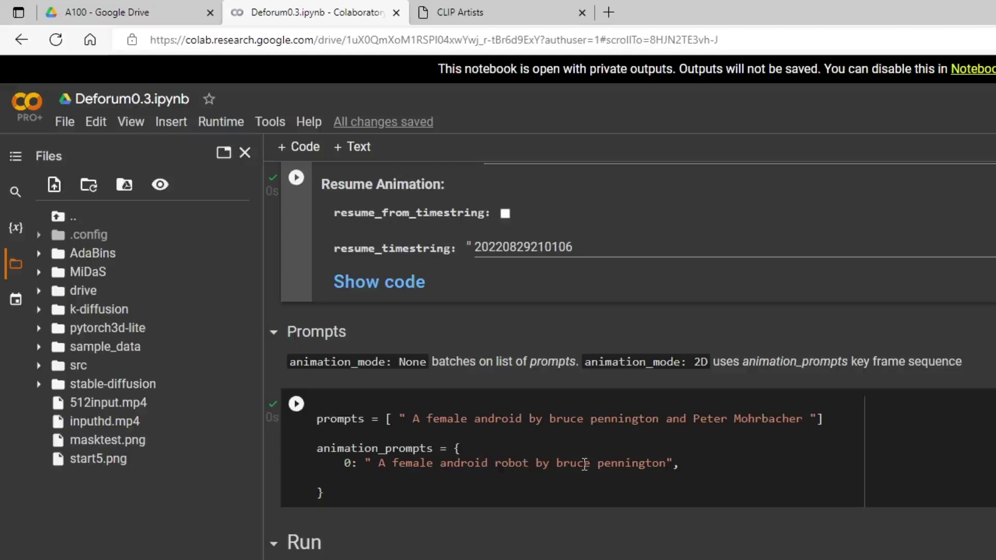
scroll(584, 464, down, 8)
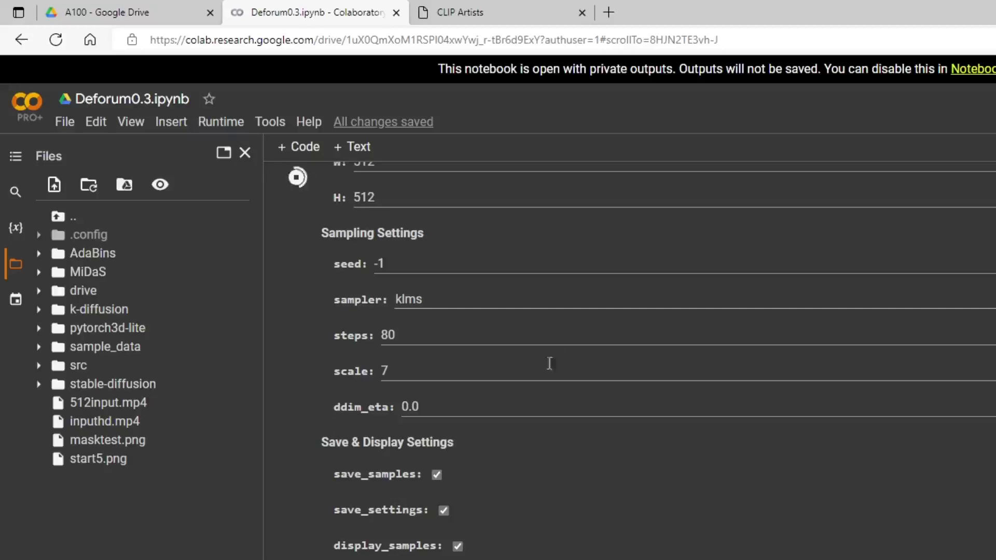
scroll(540, 342, up, 5)
scroll(534, 332, down, 4)
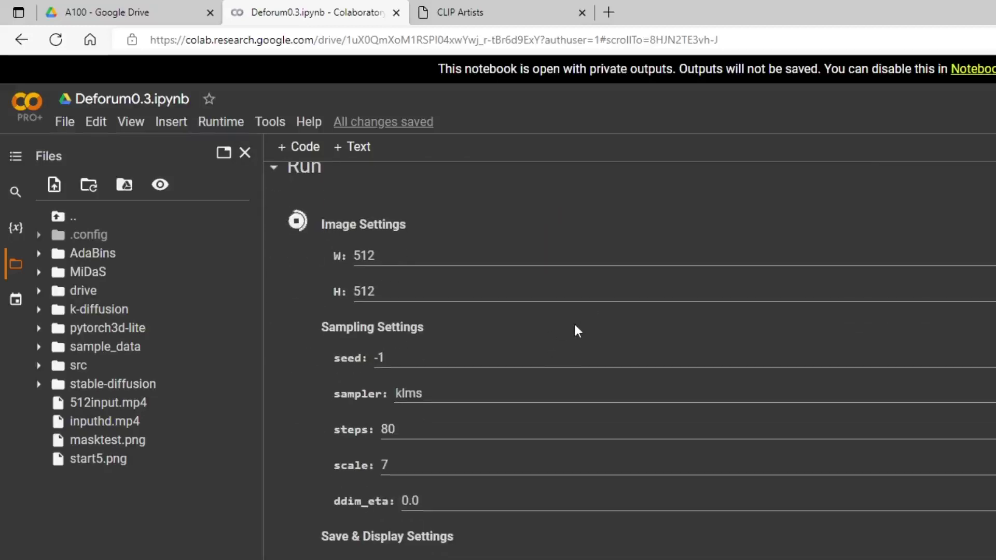
scroll(482, 303, down, 4)
scroll(485, 306, down, 4)
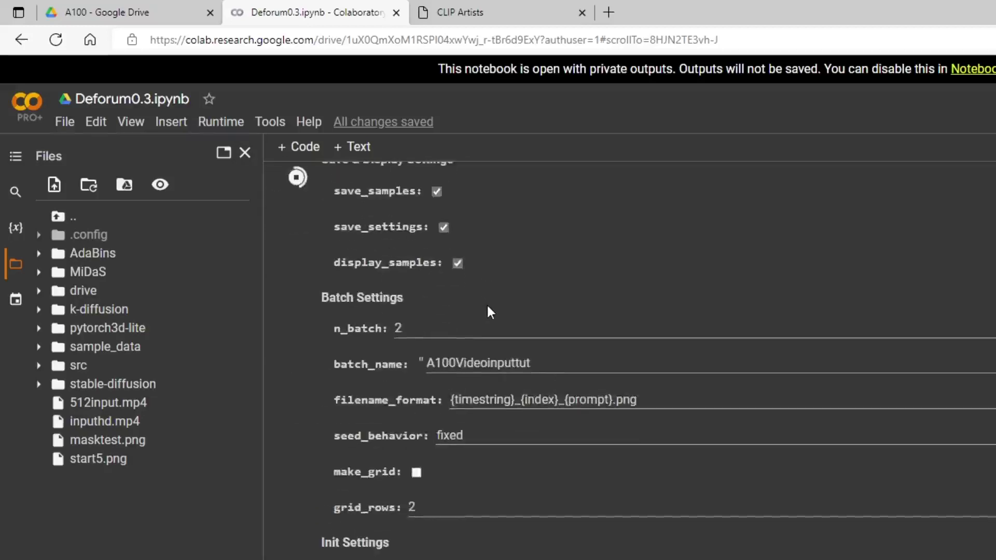
scroll(493, 305, down, 4)
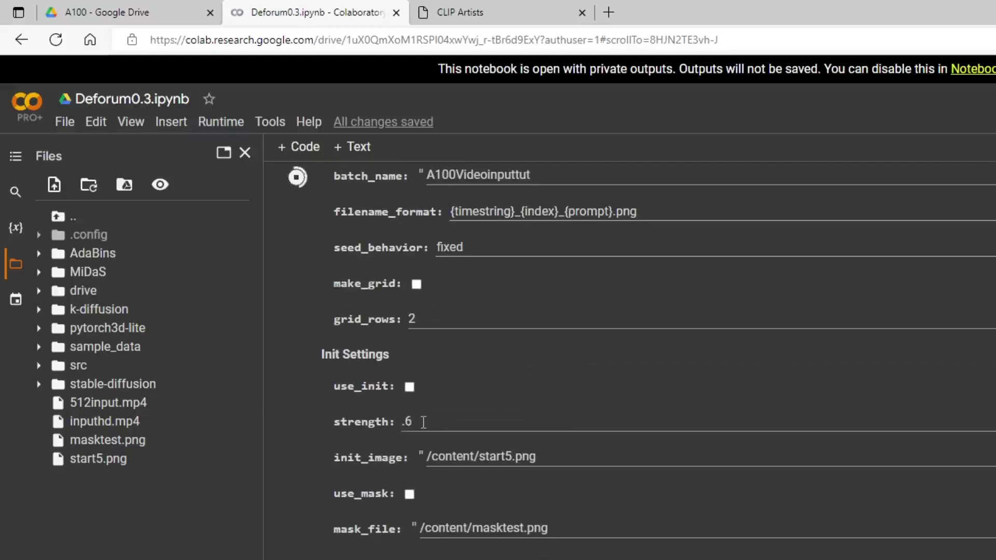
scroll(422, 418, down, 2)
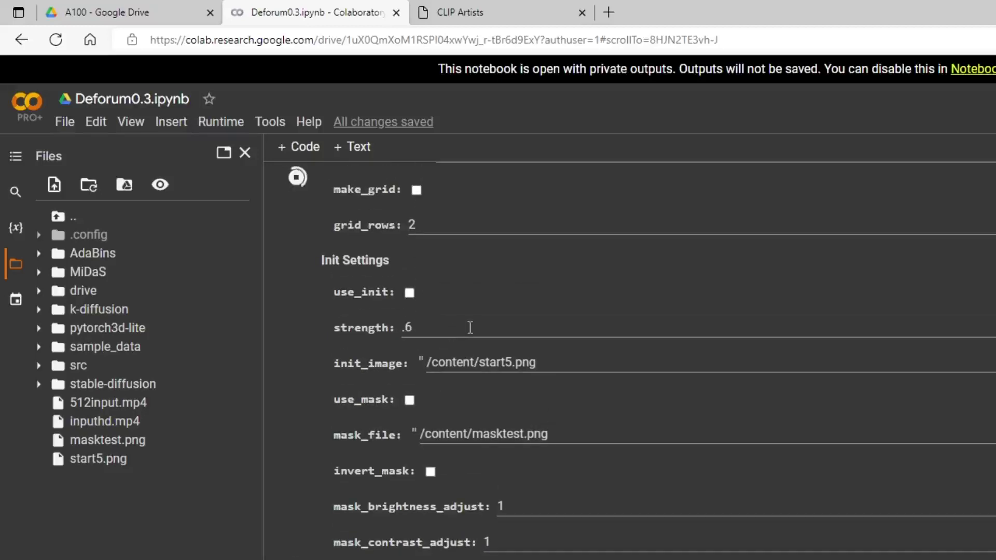
scroll(564, 384, down, 2)
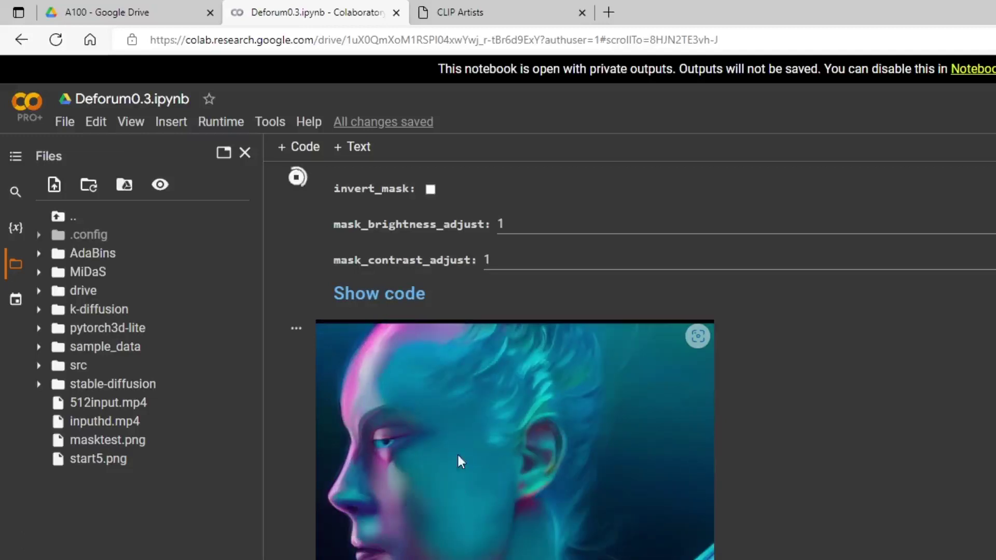
- Watch the Run cell until the strength .6 render ends on the pastel side-profile frame
scroll(475, 454, down, 1)
scroll(534, 443, up, 4)
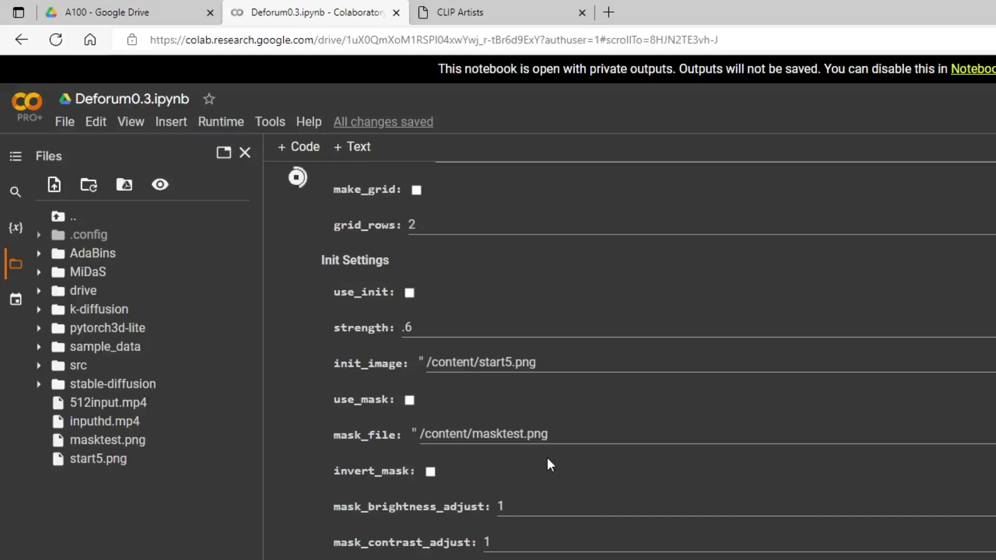
scroll(550, 464, up, 3)
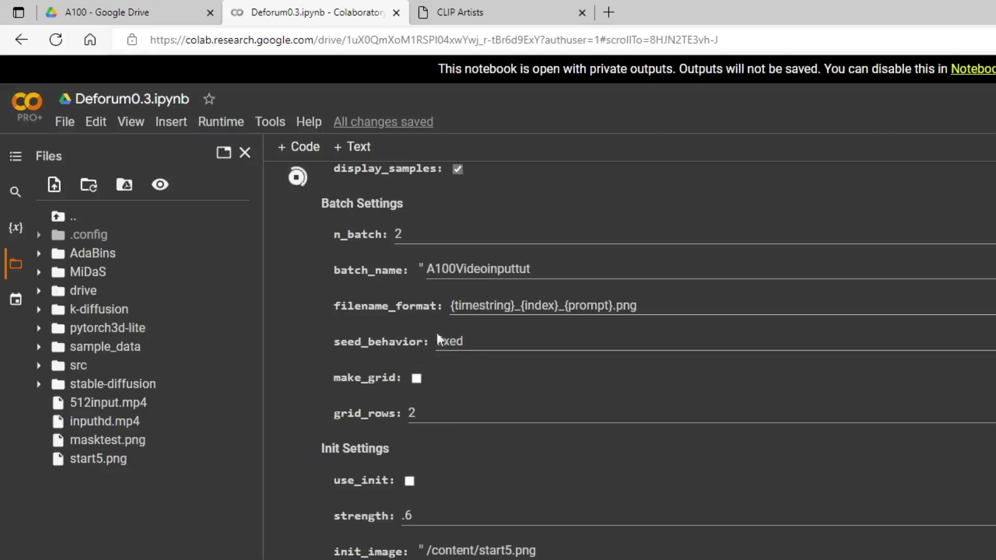
scroll(571, 350, down, 9)
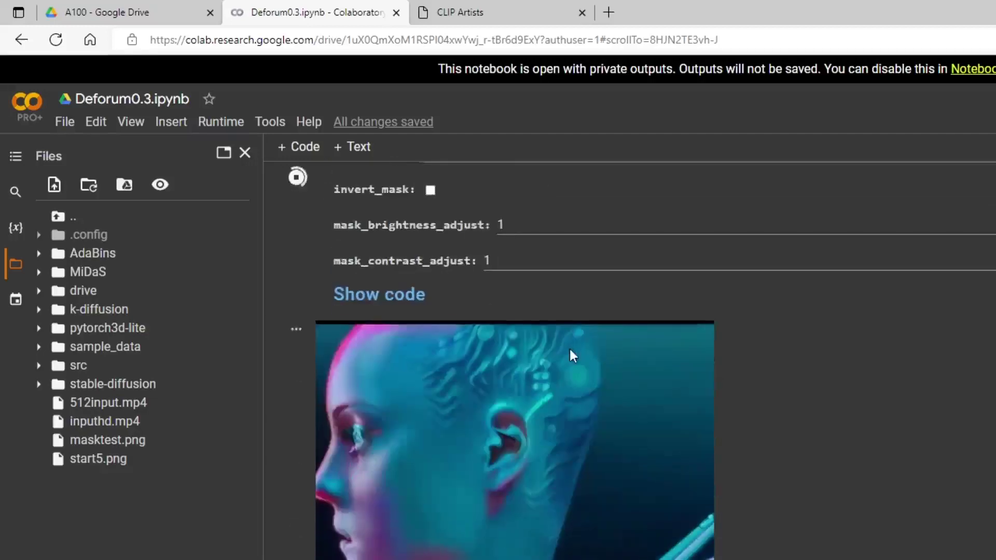
scroll(558, 346, up, 7)
scroll(546, 340, down, 4)
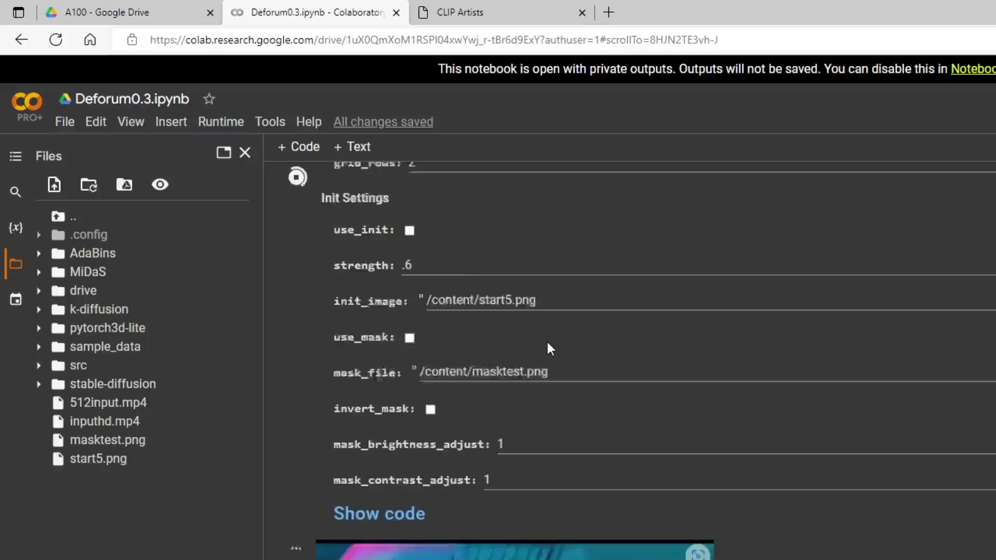
scroll(829, 378, down, 4)
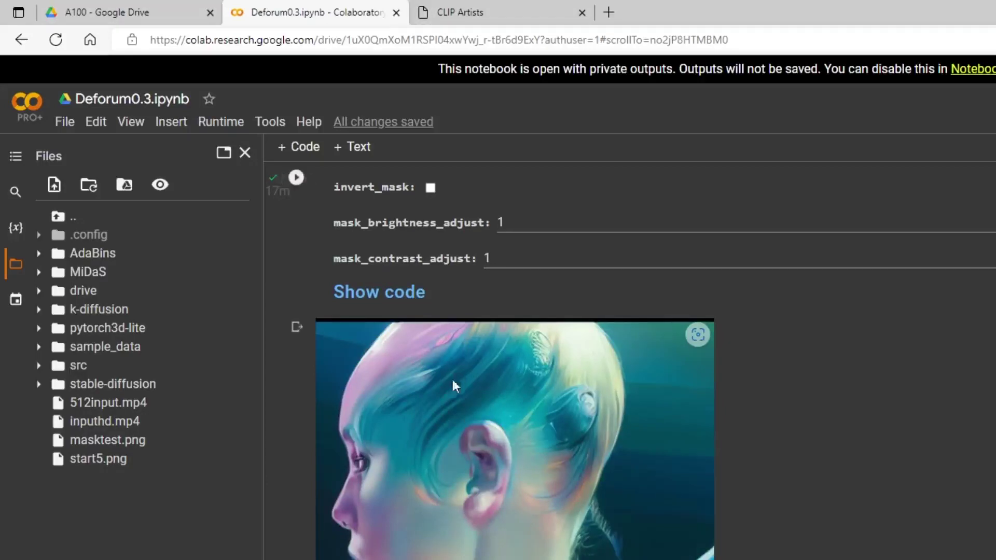
- Uncheck skip_video_for_run_all and run Create video from frames to build the strength .6 MP4
scroll(515, 314, down, 7)
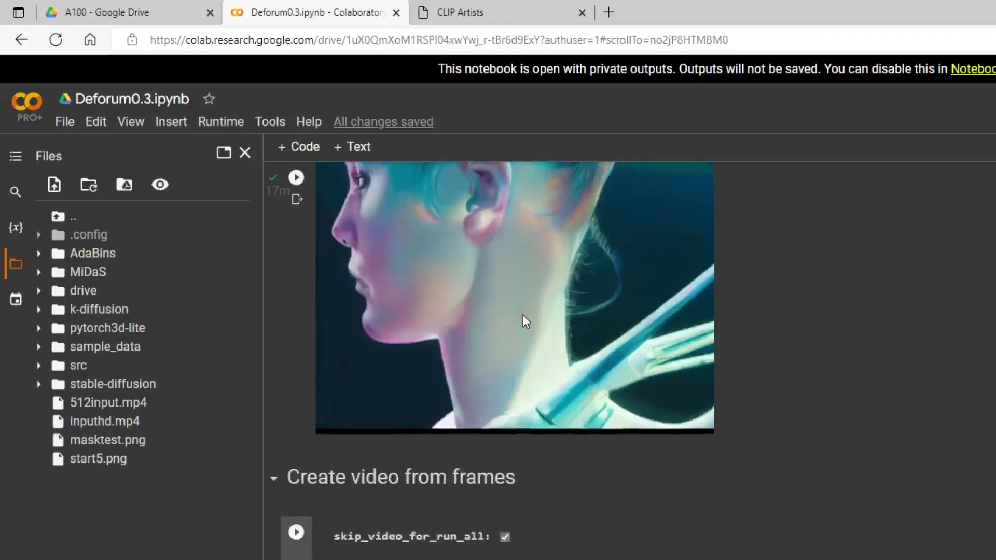
click(505, 443)
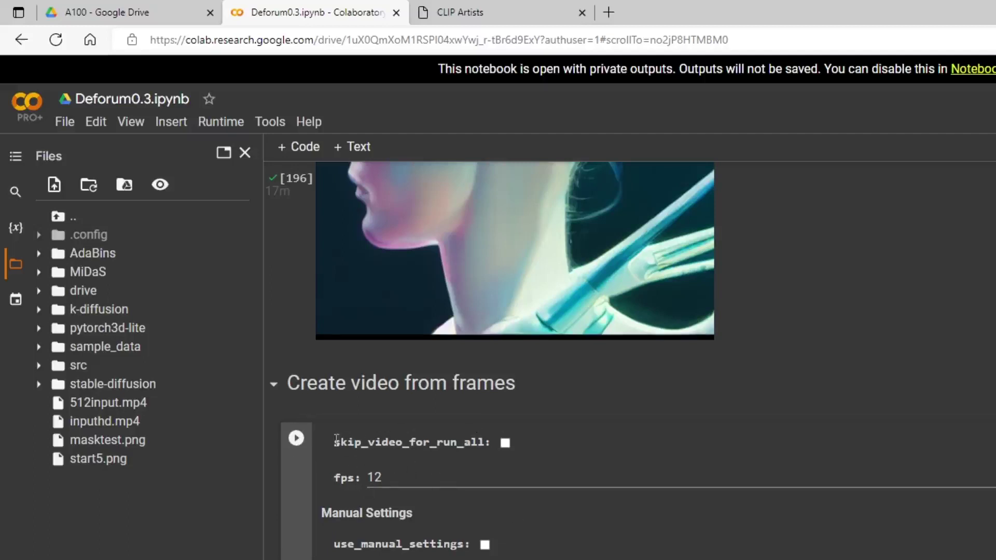
click(296, 438)
scroll(674, 363, down, 10)
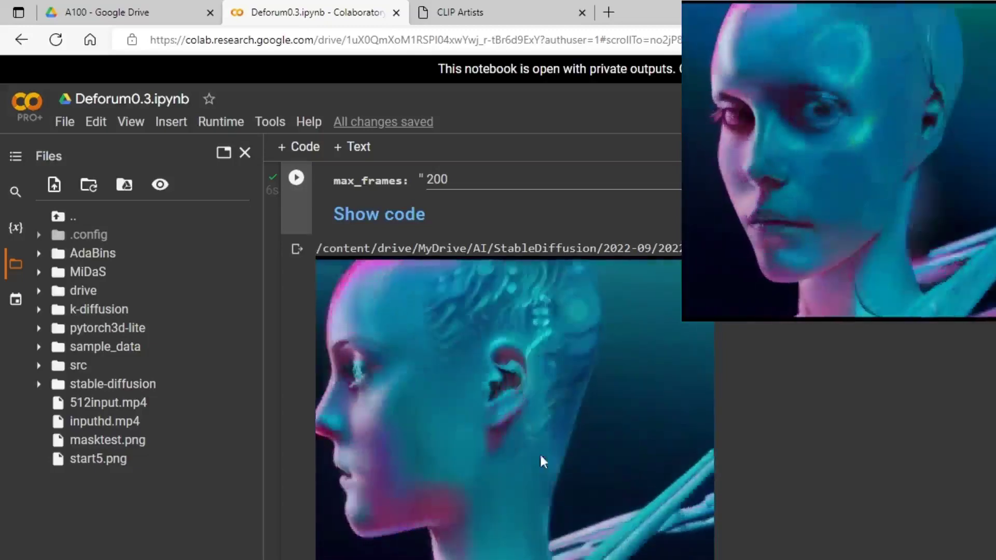
scroll(350, 396, up, 6)
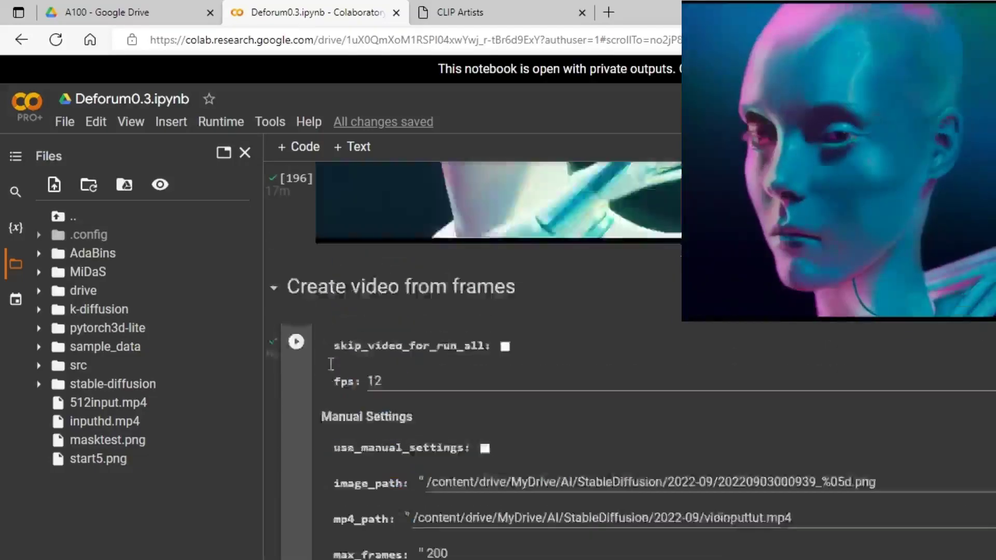
scroll(331, 364, up, 14)
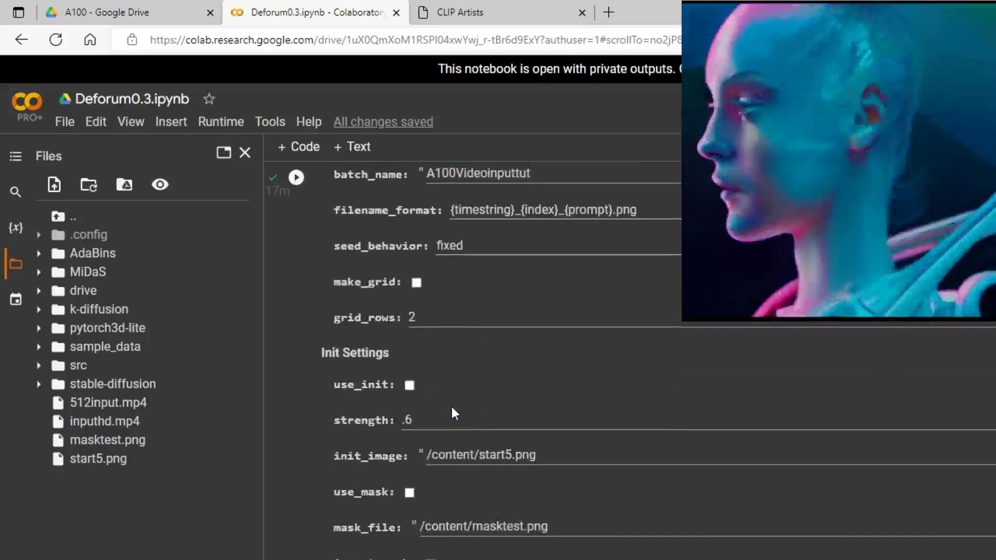
scroll(452, 412, down, 6)
scroll(487, 436, up, 8)
scroll(494, 425, down, 18)
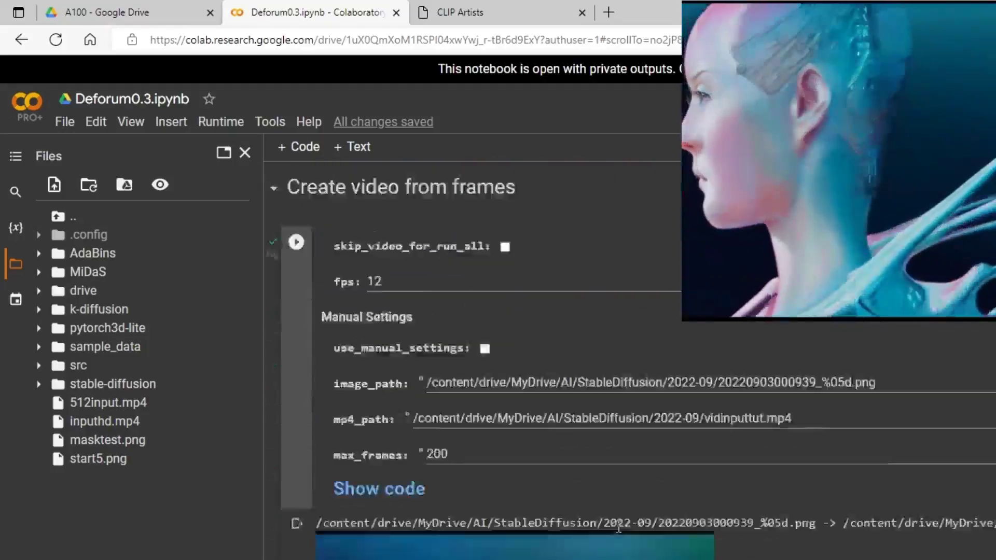
scroll(618, 528, down, 4)
scroll(451, 409, up, 6)
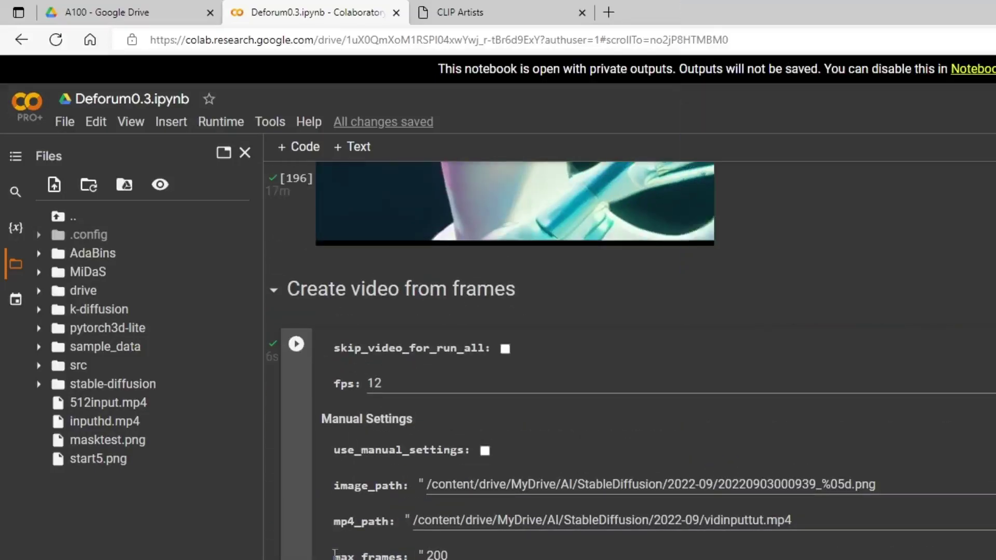
- Add '2' to the output video name before .mp4 and confirm strength is .4
click(767, 515)
text(2)
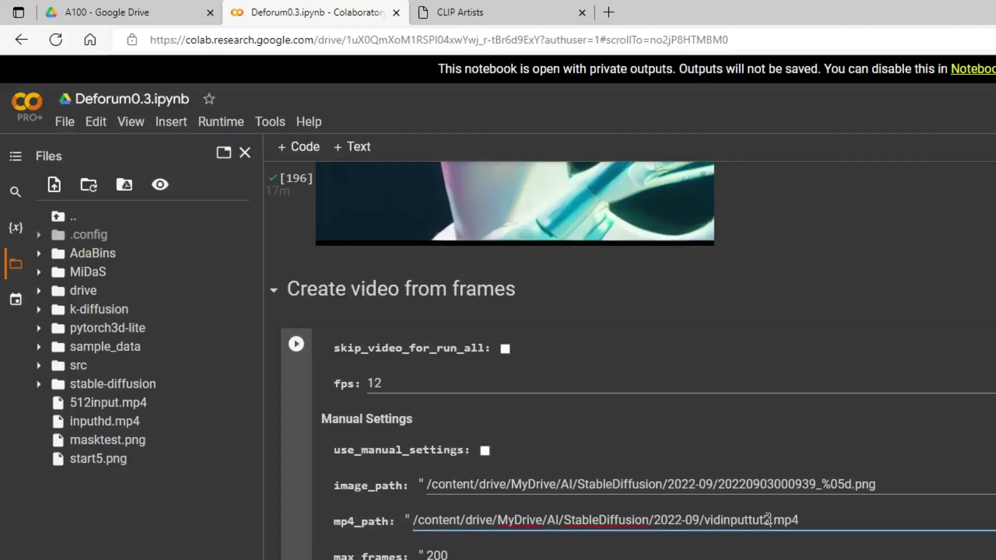
scroll(751, 462, up, 10)
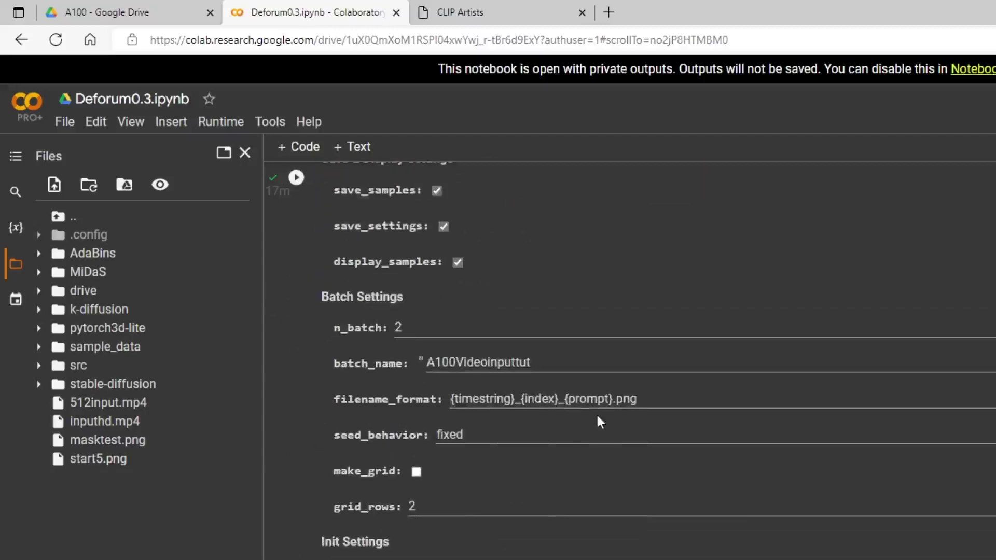
click(374, 488)
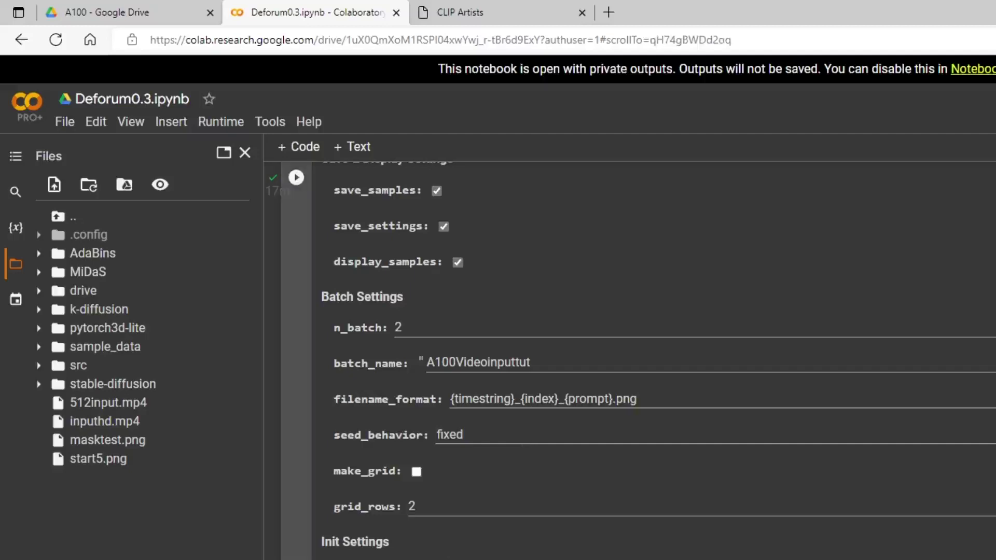
- Change extract_nth_frame from 2 to 4 and rerun the Animation settings cell
scroll(597, 498, down, 5)
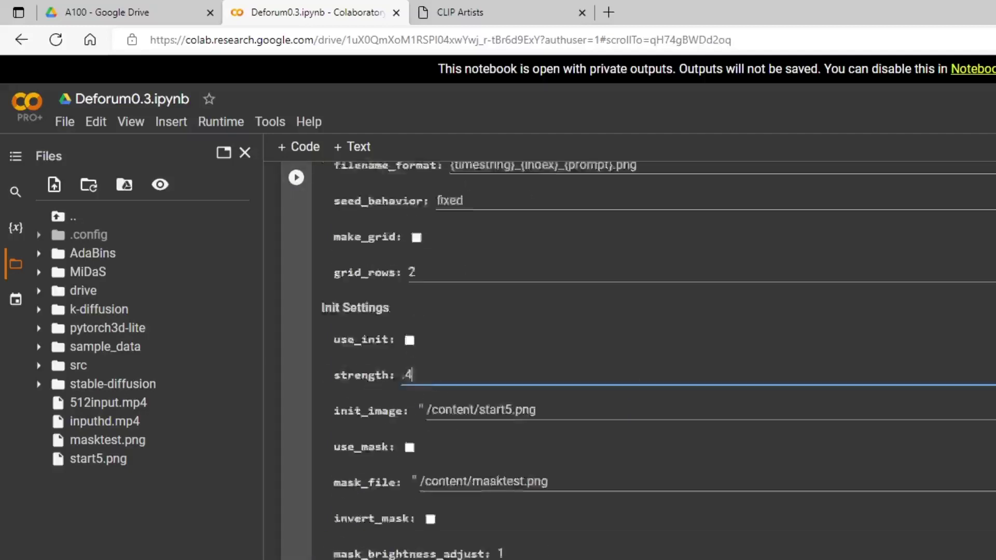
scroll(596, 498, up, 15)
scroll(539, 446, up, 9)
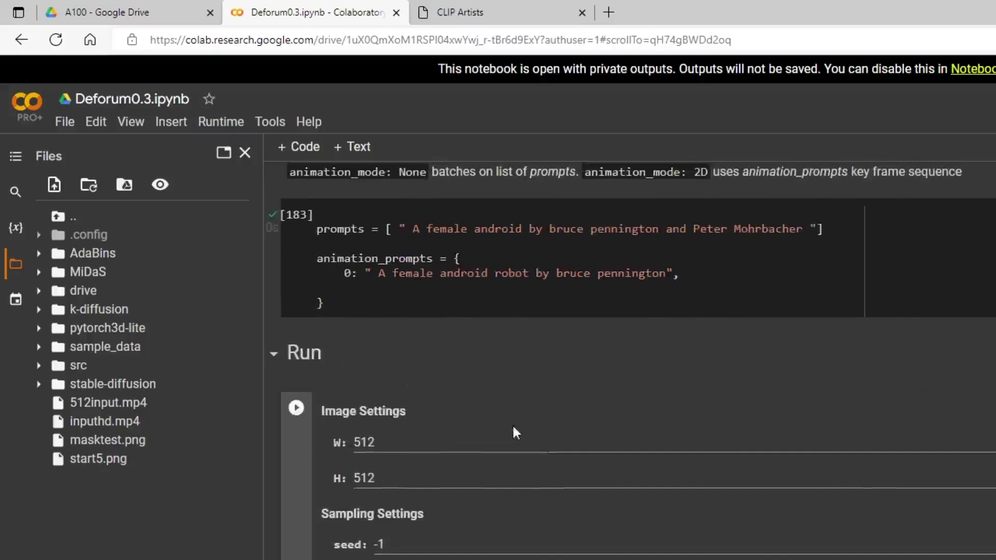
scroll(445, 415, up, 3)
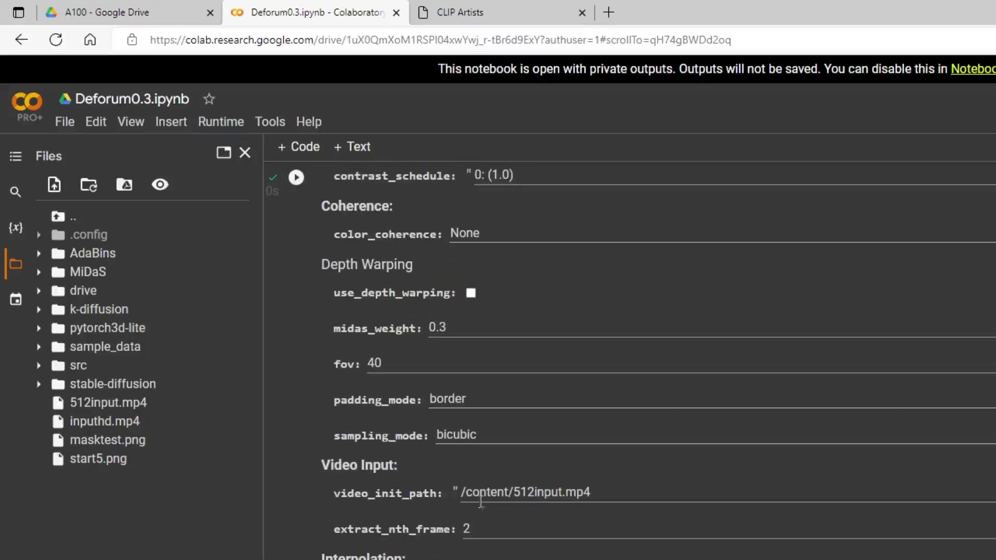
click(479, 532)
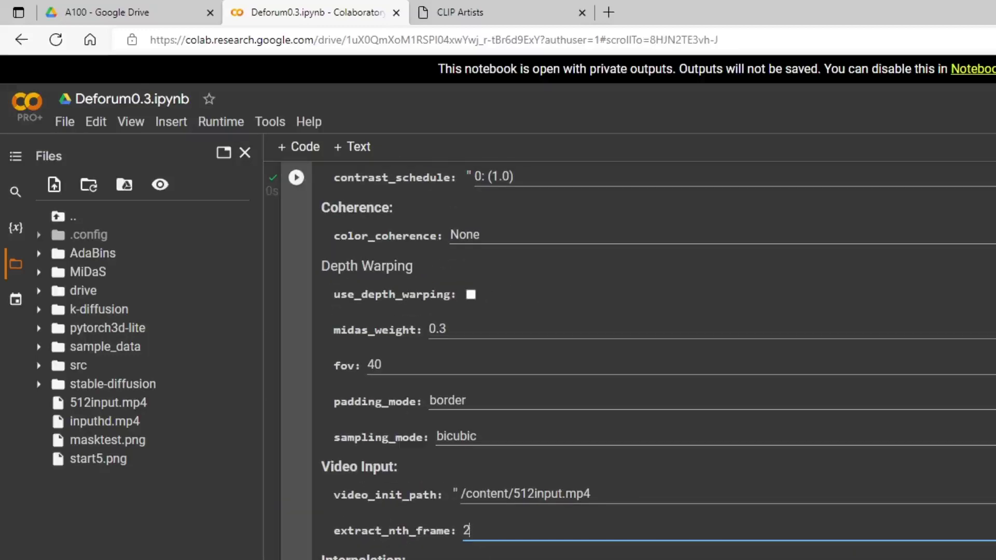
key(BackSpace)
text(4)
click(295, 178)
scroll(473, 275, down, 10)
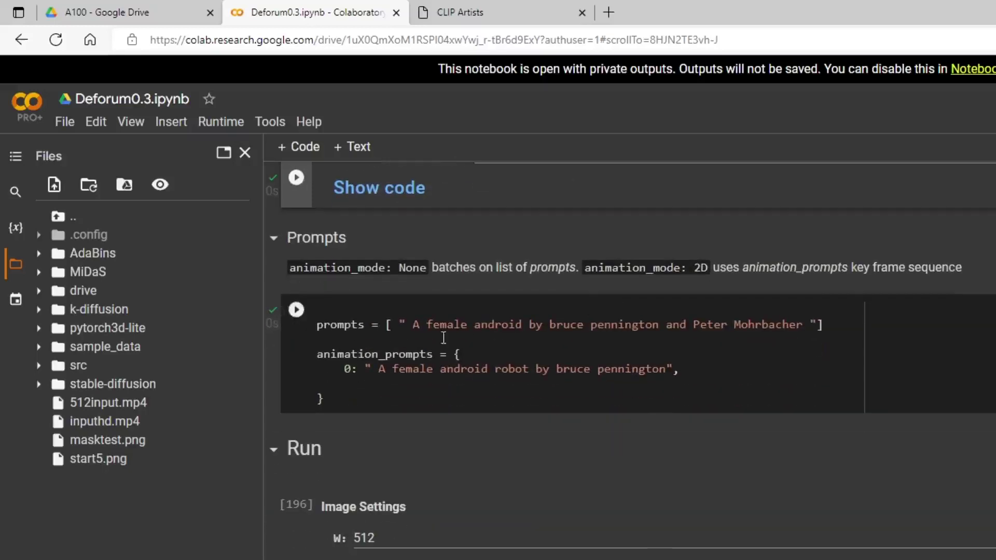
- Rerun the android Prompts cell, then run the Run cell to render the strength .4 frames
click(295, 310)
click(337, 498)
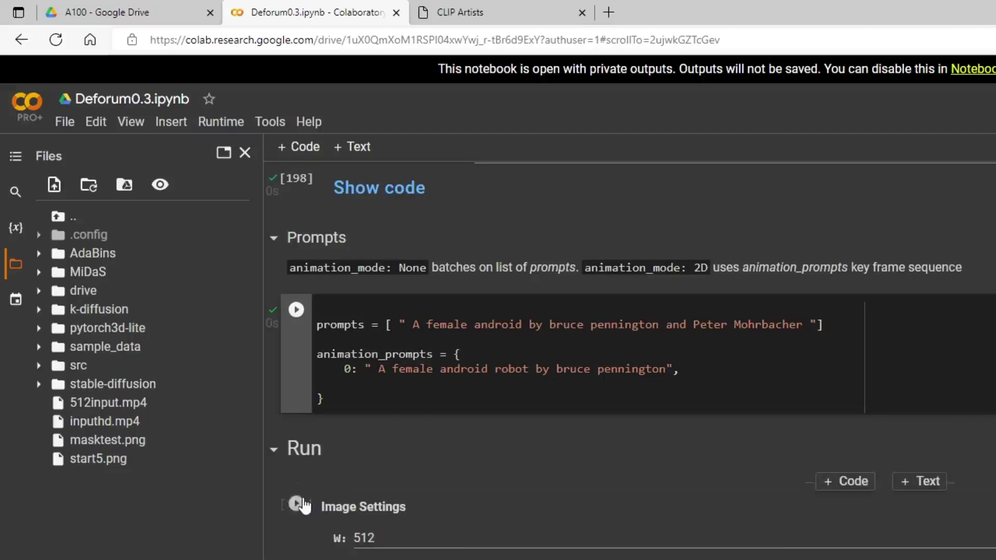
scroll(316, 355, down, 5)
click(295, 197)
scroll(896, 332, down, 10)
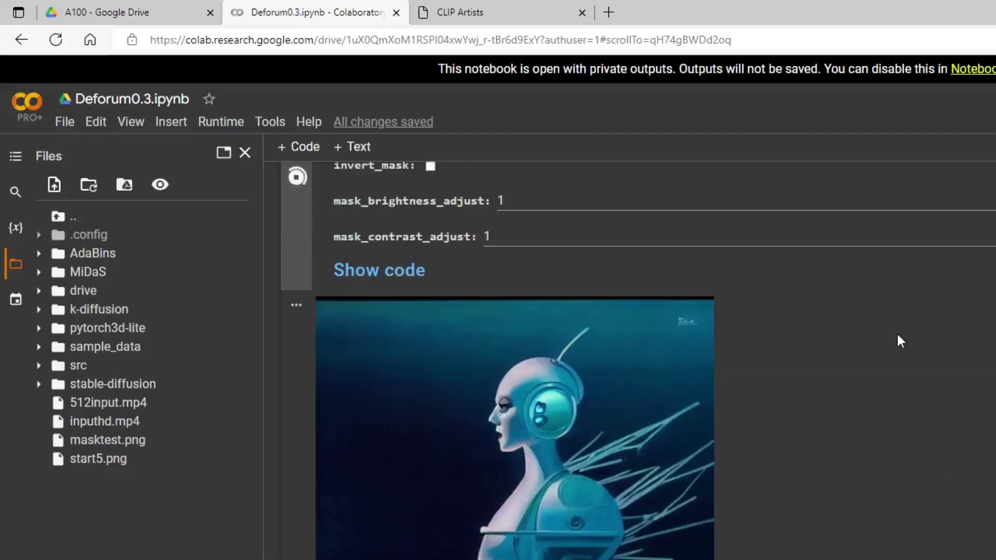
scroll(896, 332, down, 3)
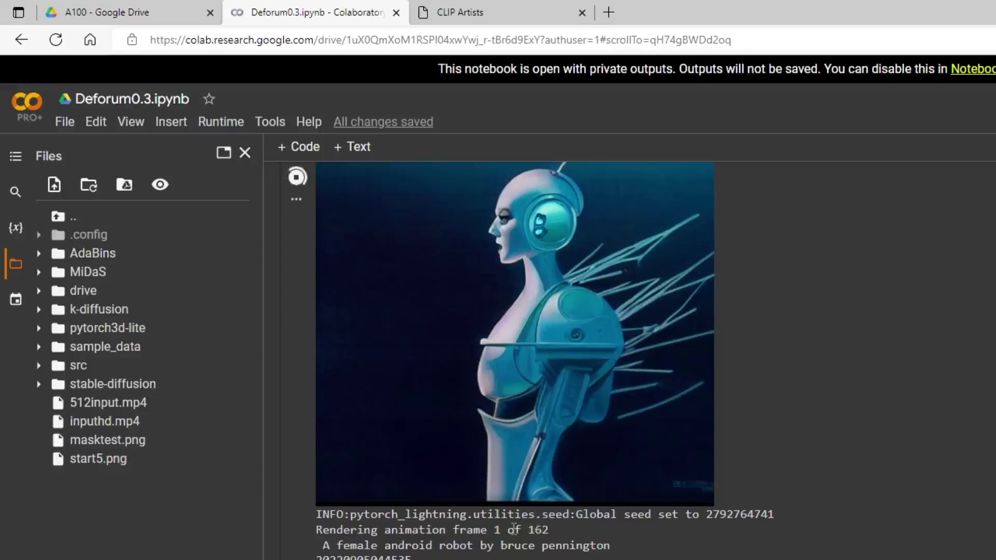
scroll(830, 435, up, 3)
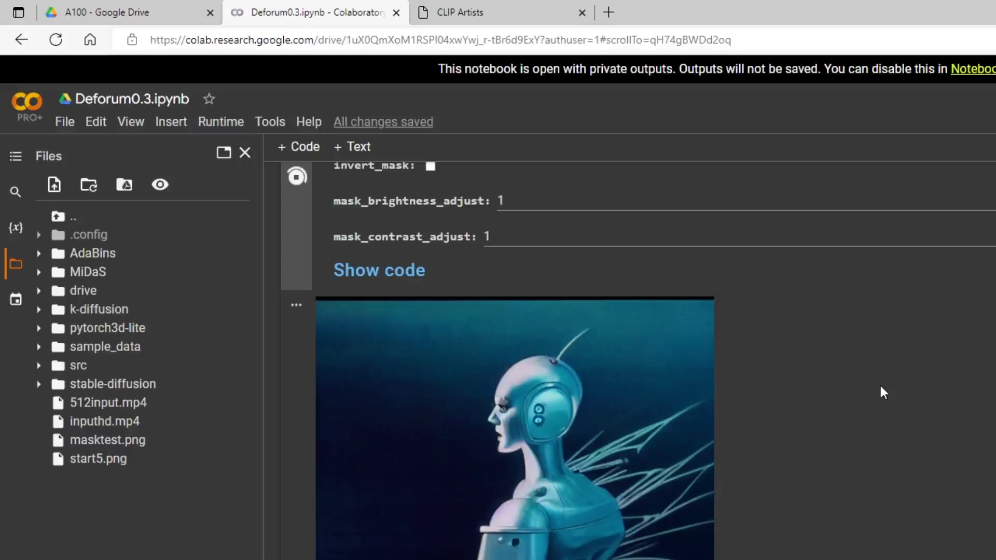
scroll(883, 393, down, 2)
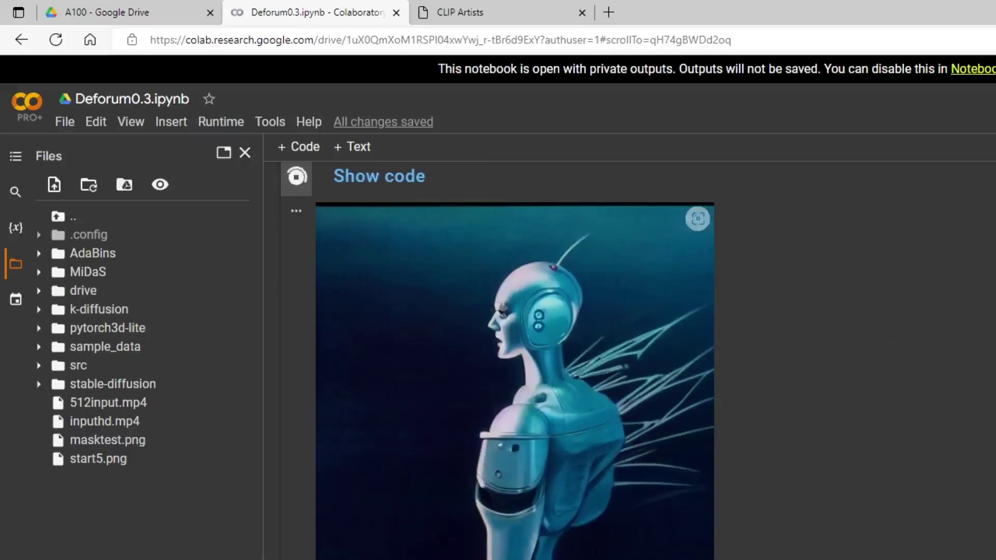
scroll(589, 353, down, 2)
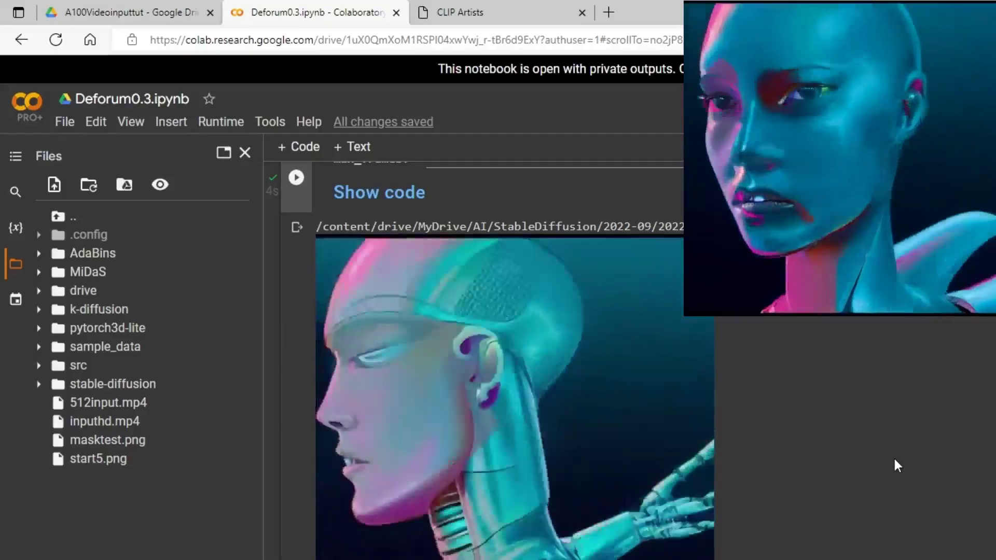
scroll(553, 360, up, 15)
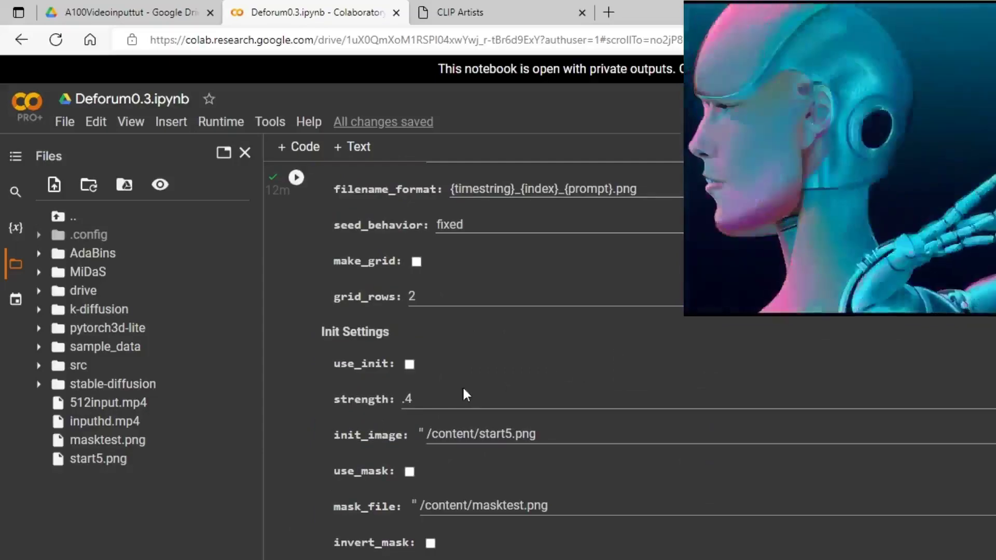
scroll(523, 363, down, 3)
scroll(498, 309, up, 2)
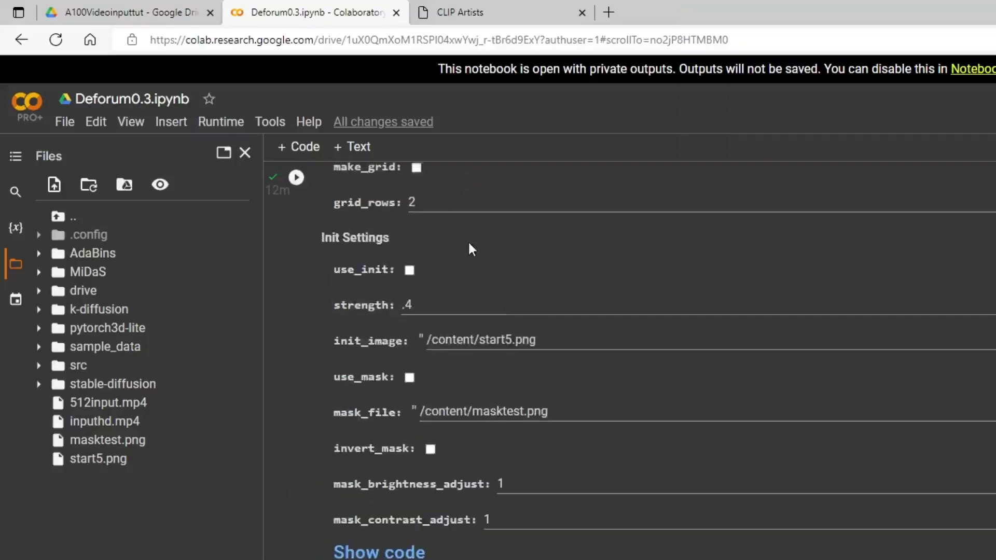
scroll(518, 260, down, 5)
scroll(571, 288, up, 3)
scroll(537, 295, up, 3)
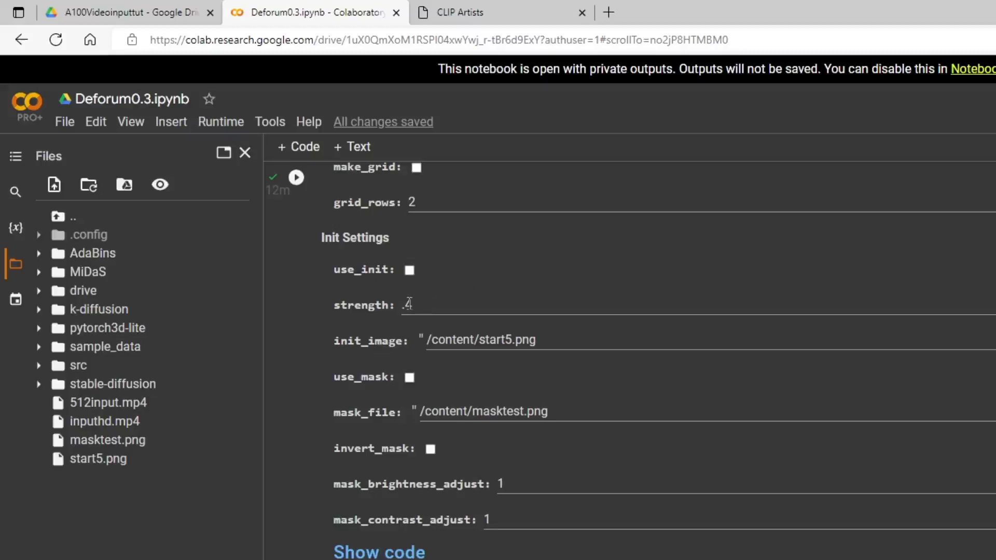
scroll(642, 310, down, 15)
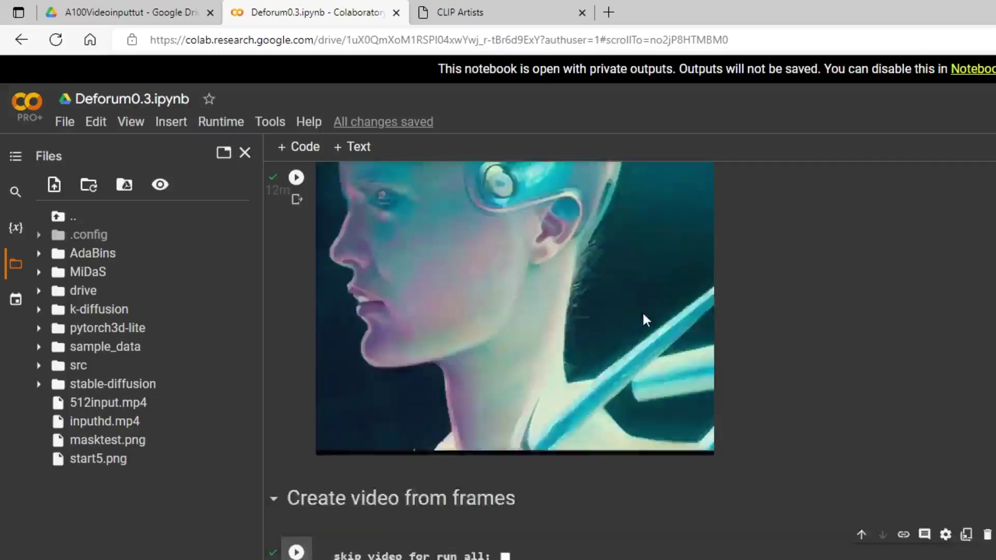
scroll(581, 392, up, 1)
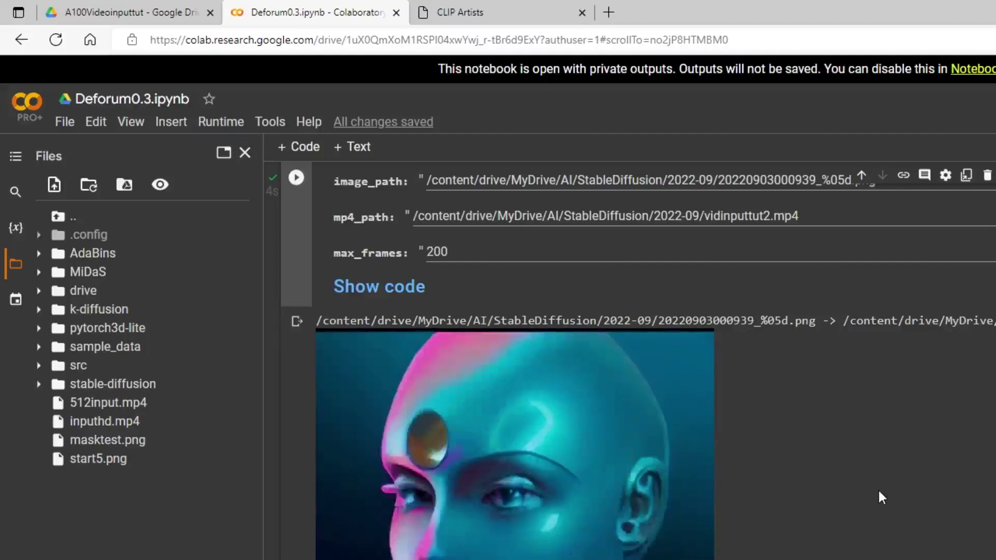
scroll(641, 464, up, 3)
scroll(642, 465, up, 15)
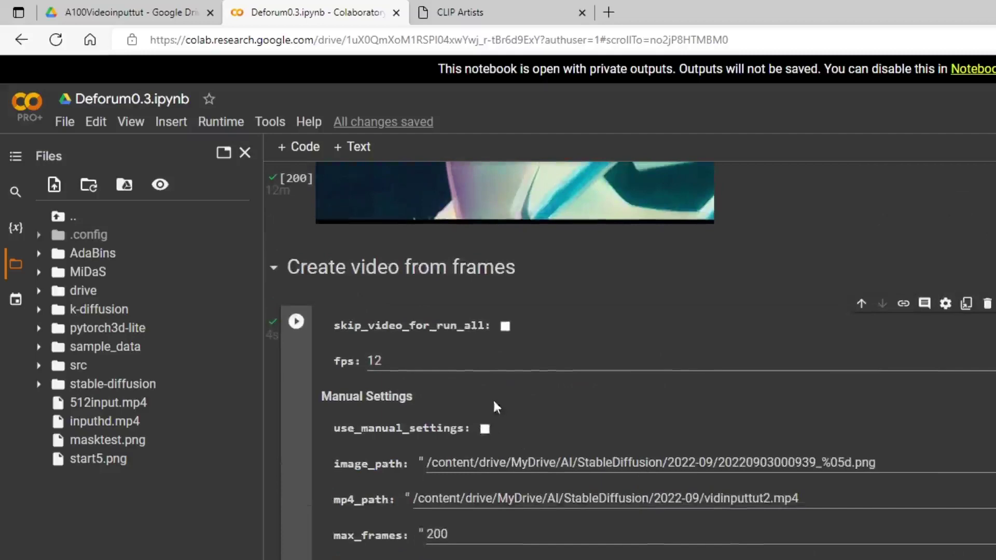
scroll(623, 451, up, 1)
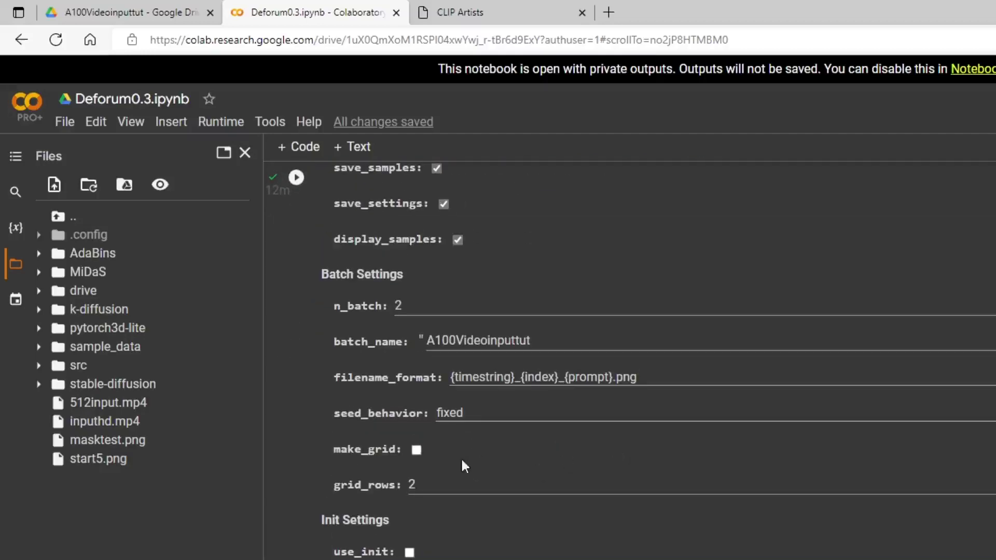
scroll(576, 400, down, 10)
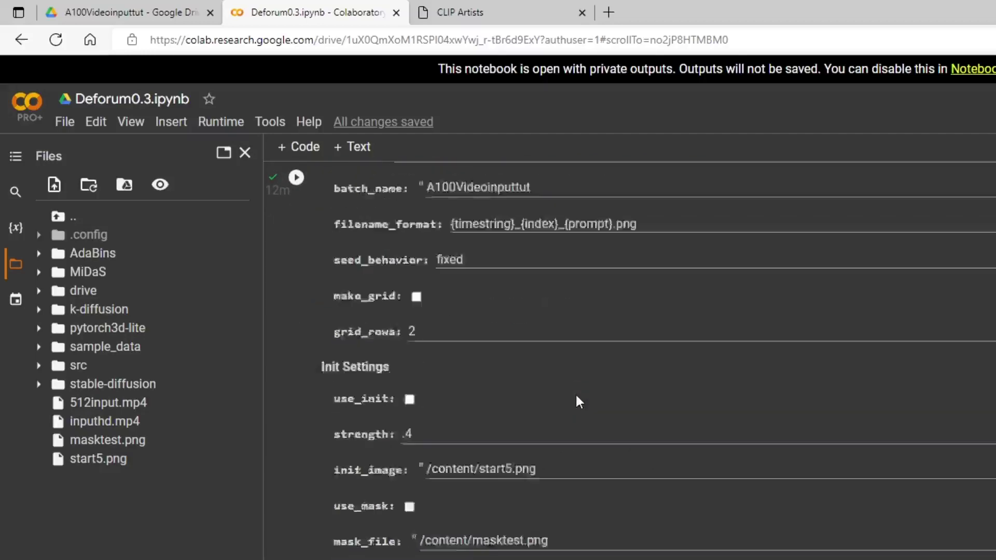
scroll(583, 400, up, 6)
scroll(787, 457, up, 5)
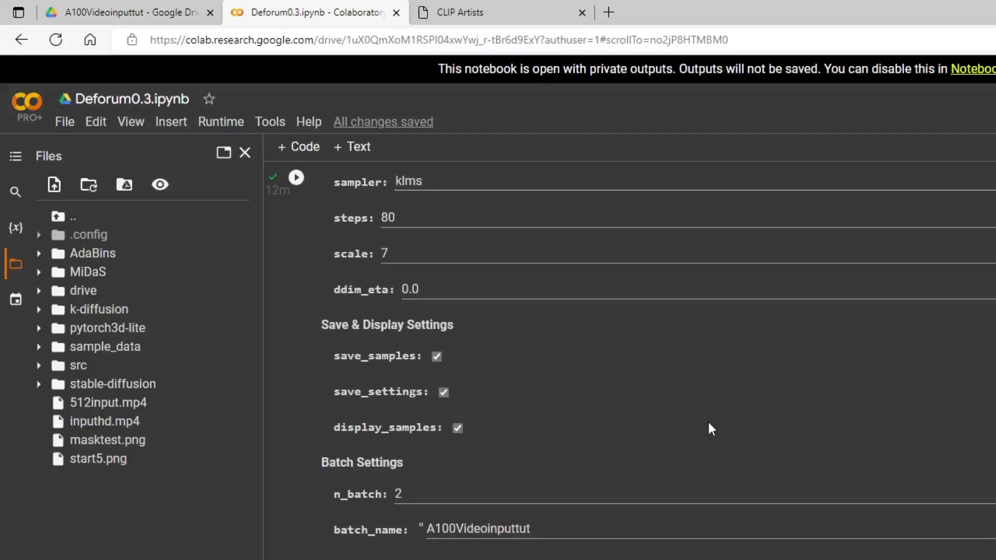
scroll(709, 427, down, 17)
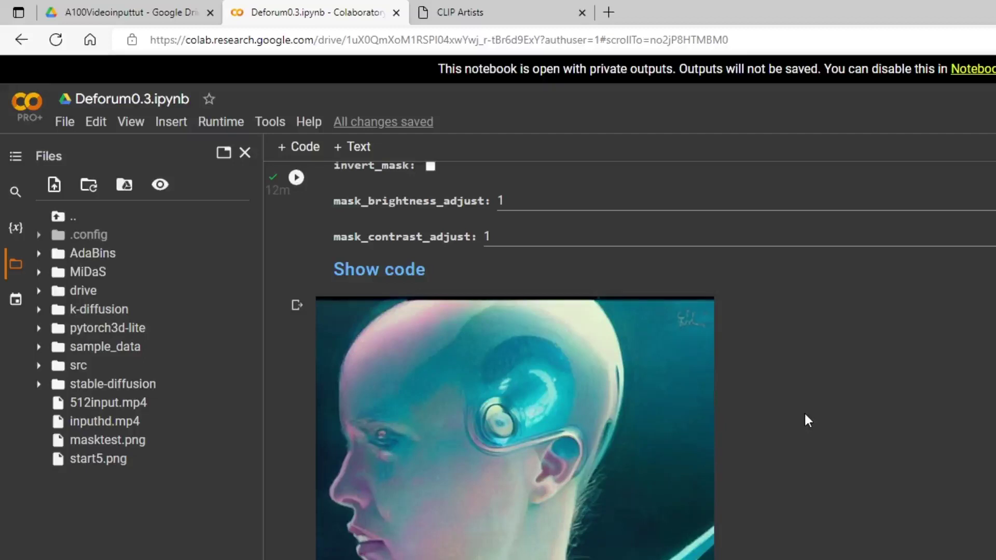
scroll(803, 412, up, 15)
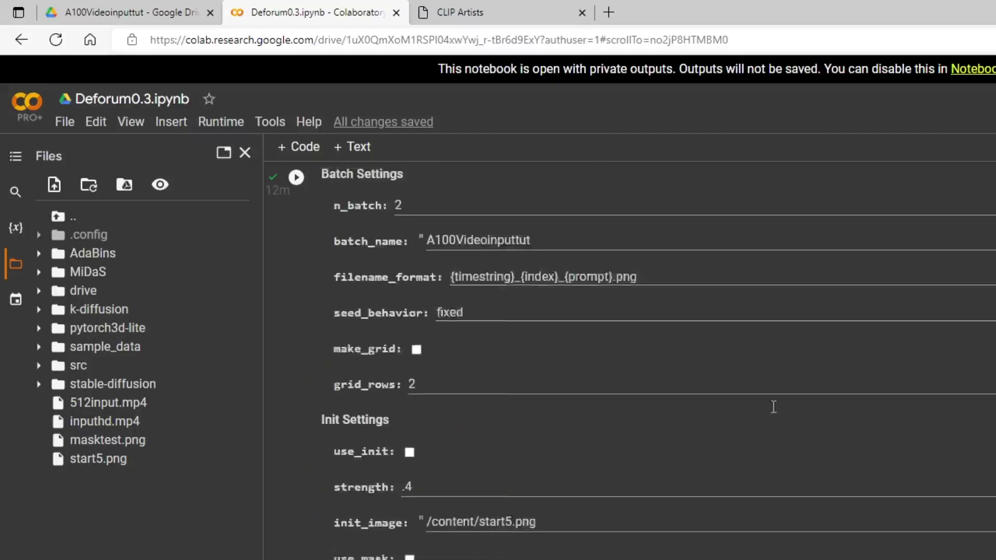
scroll(652, 400, up, 20)
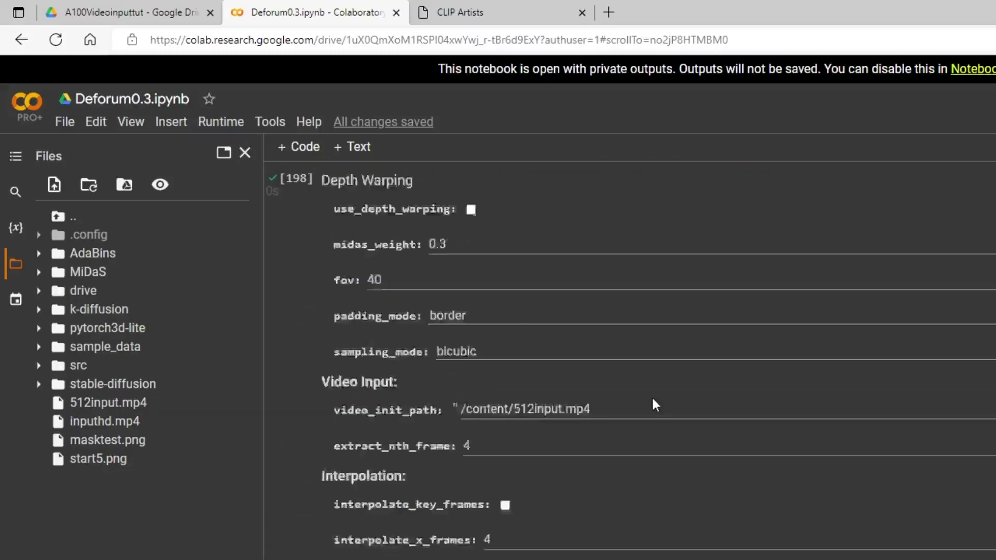
scroll(653, 399, up, 20)
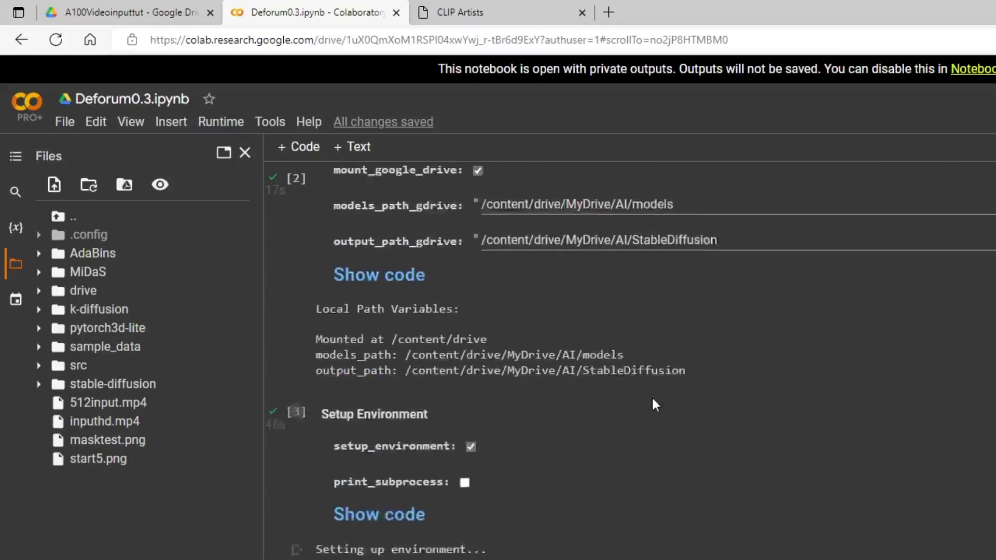
scroll(600, 402, up, 2)
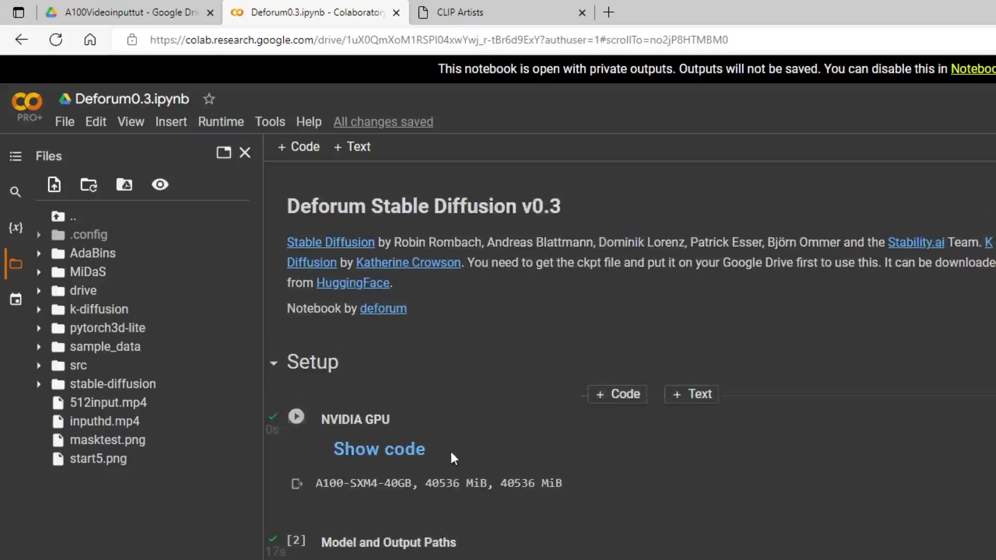